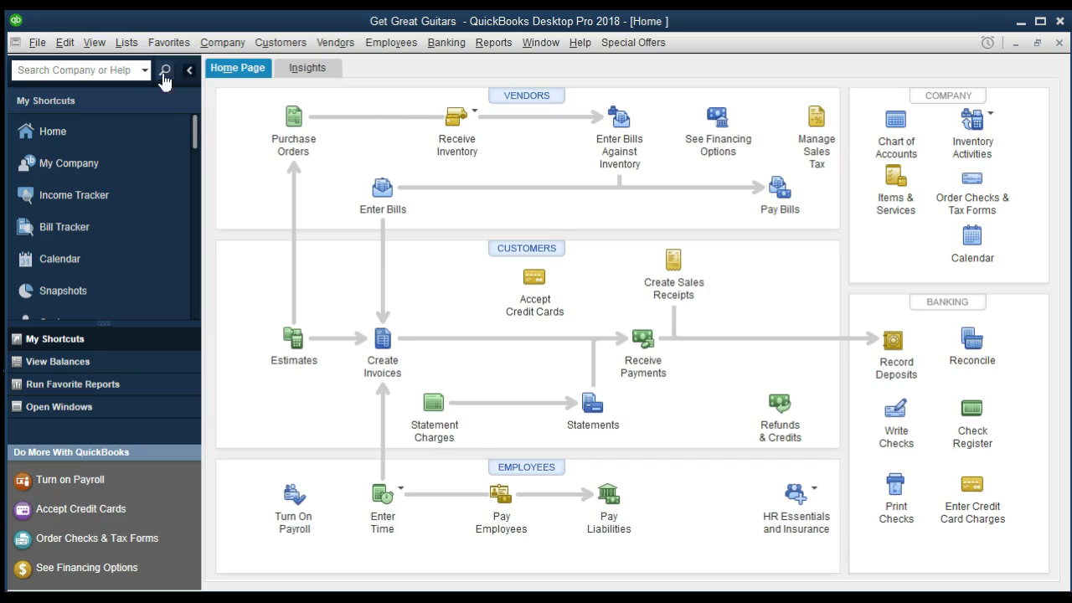
click(37, 43)
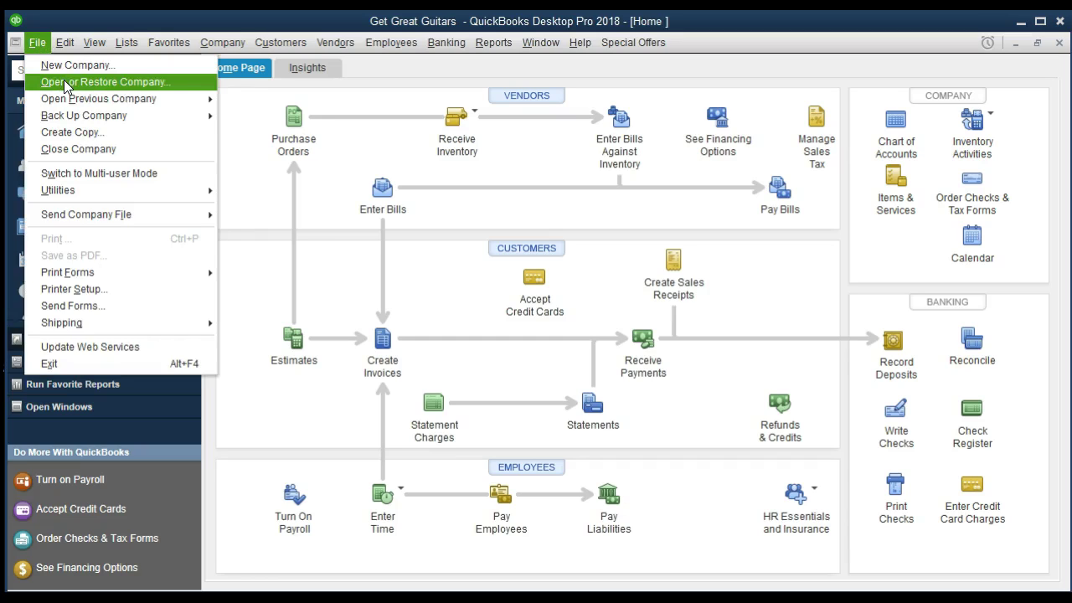
click(252, 220)
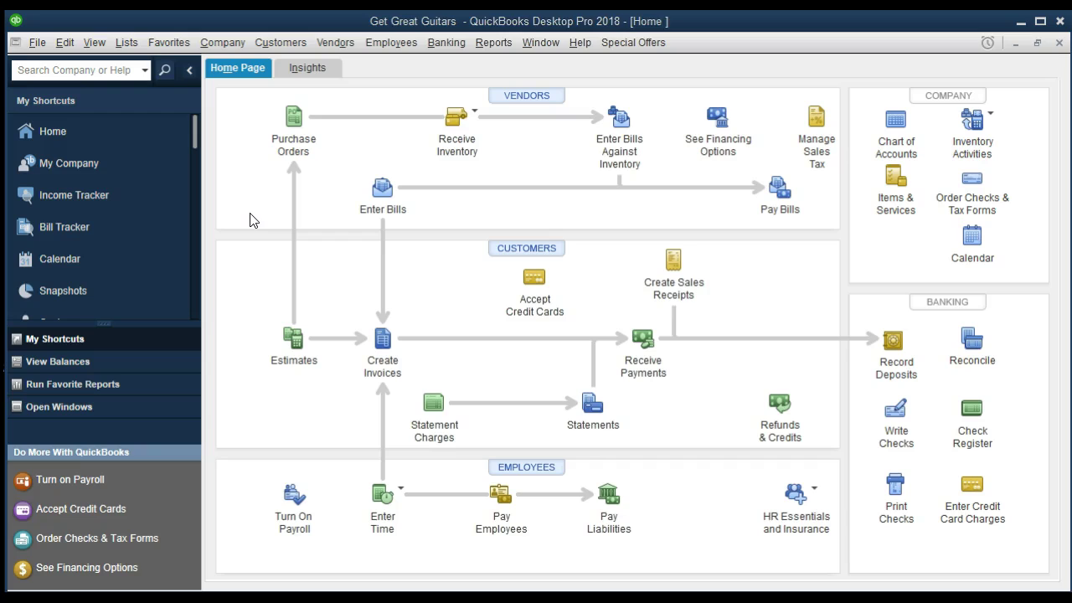
click(233, 46)
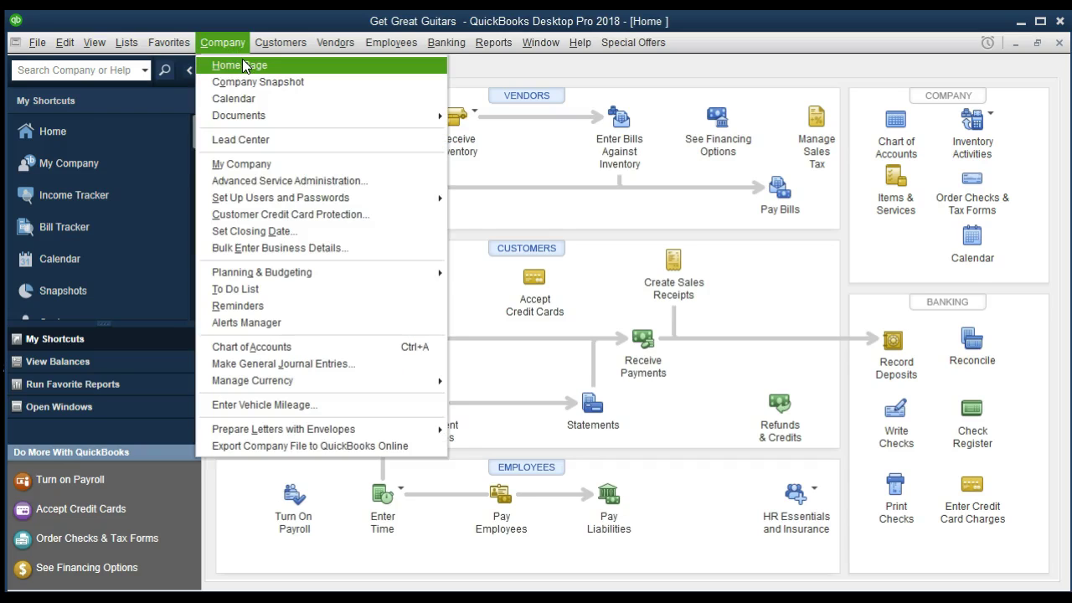
click(235, 43)
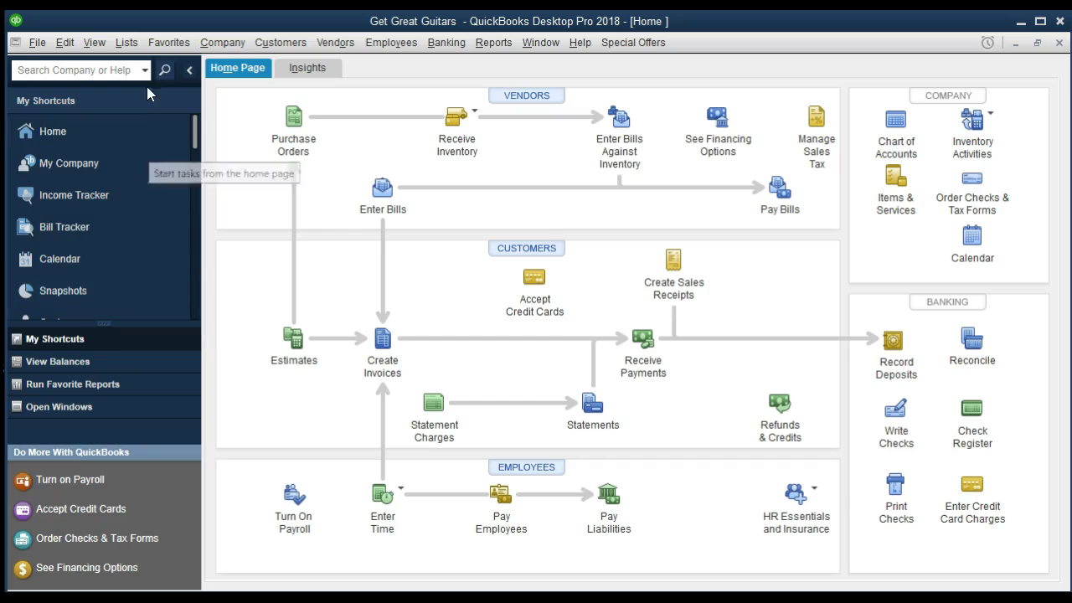
Display the list of open windows in place of the shortcuts.
click(94, 43)
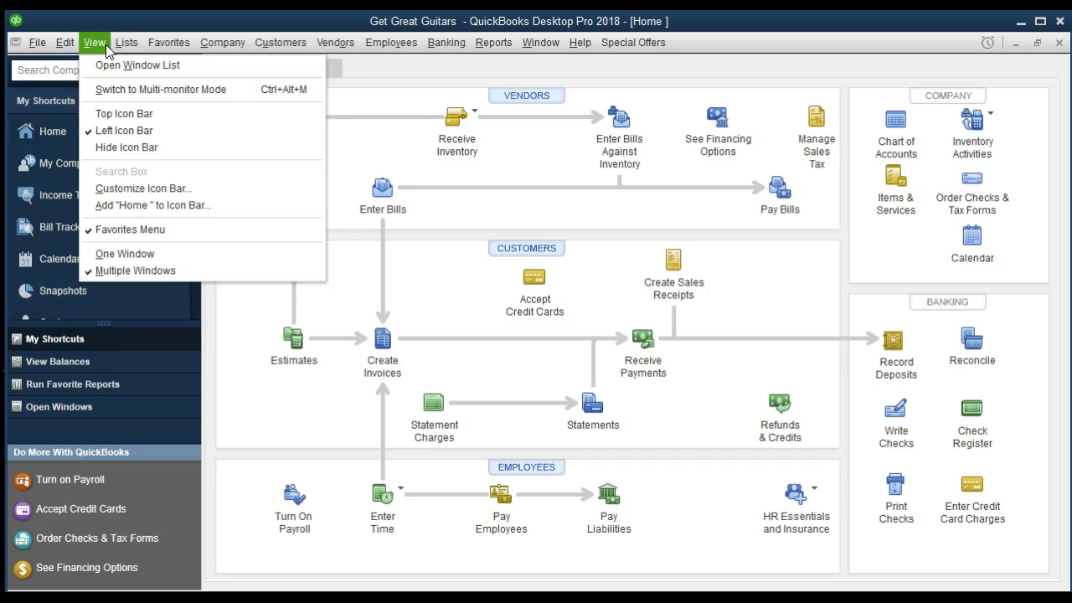
click(125, 43)
click(94, 43)
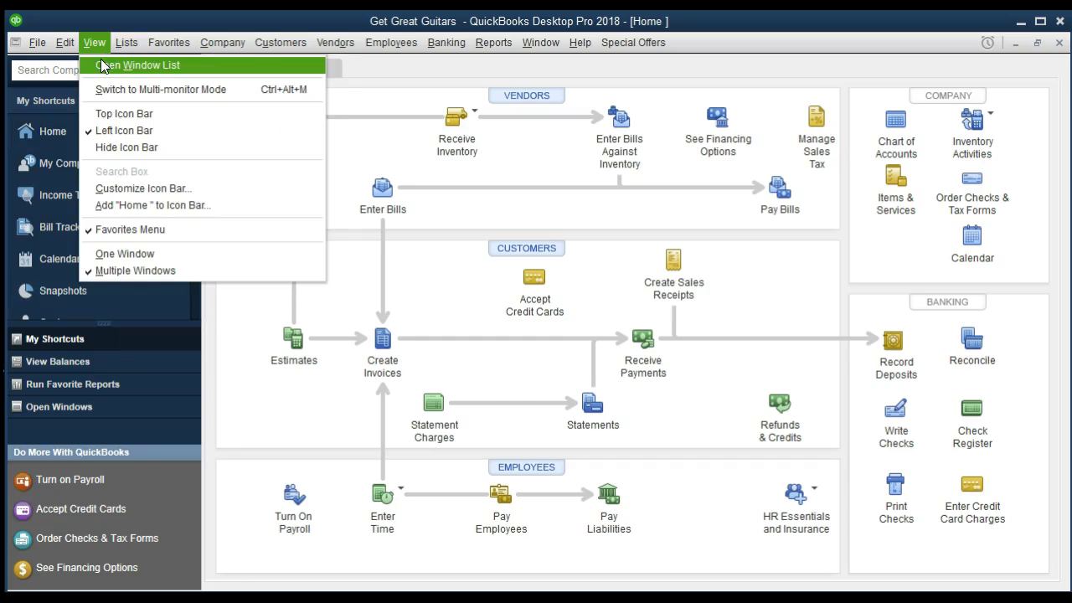
click(104, 66)
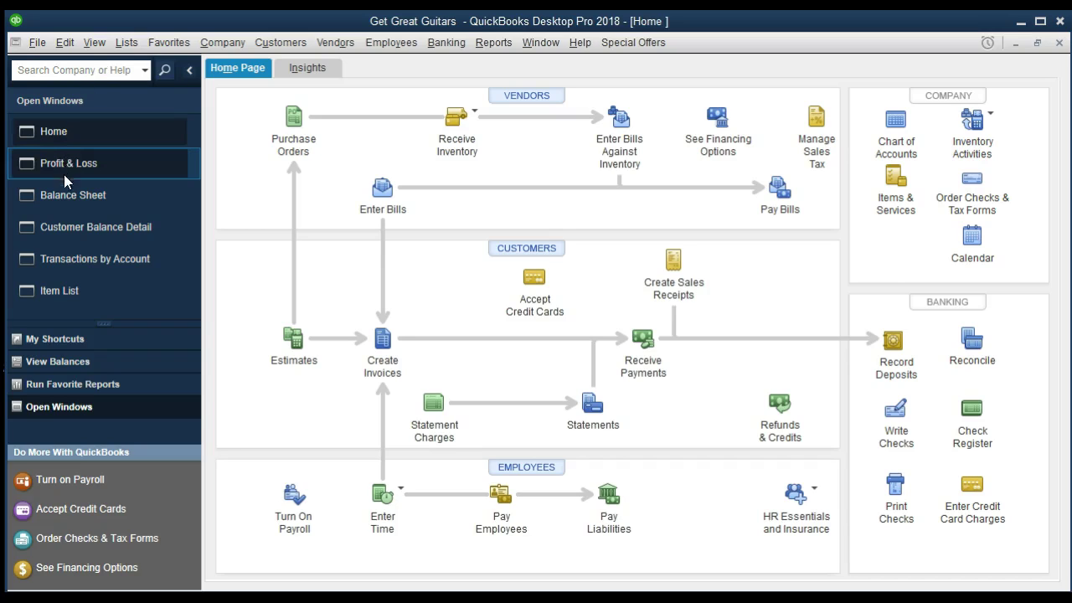
Close the Item List, Transactions by Account, Customer Balance Detail, Balance Sheet and Profit & Loss windows, keeping only Home open.
click(68, 301)
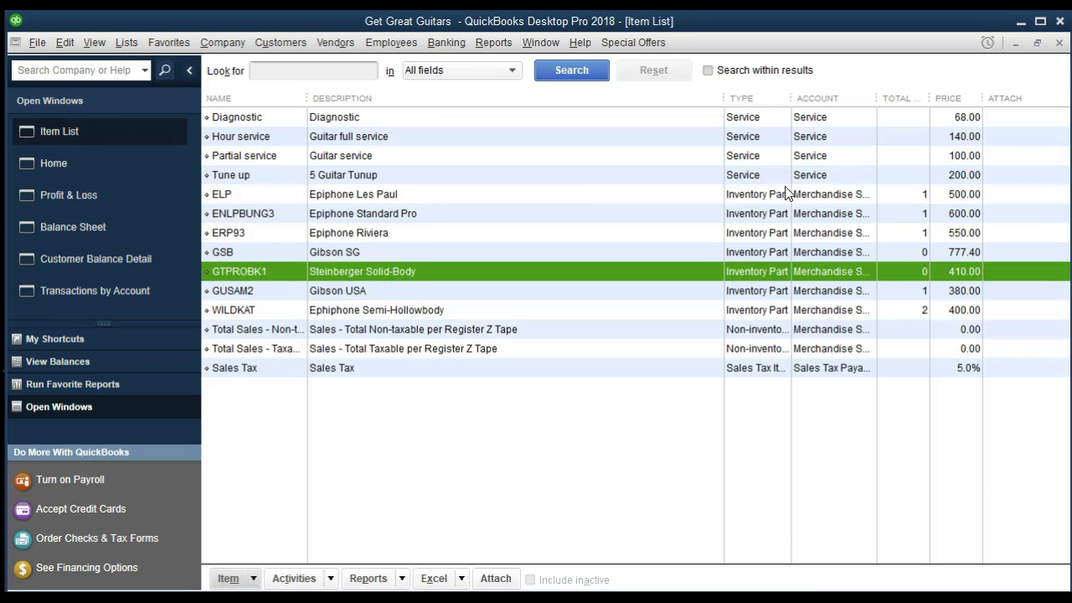
click(1060, 43)
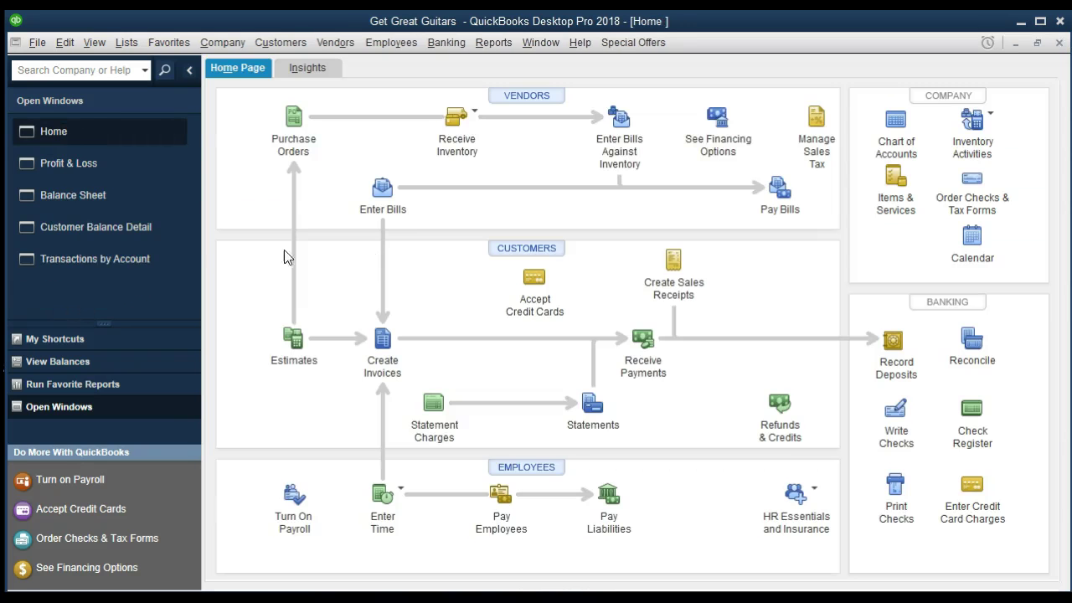
click(133, 262)
click(1059, 43)
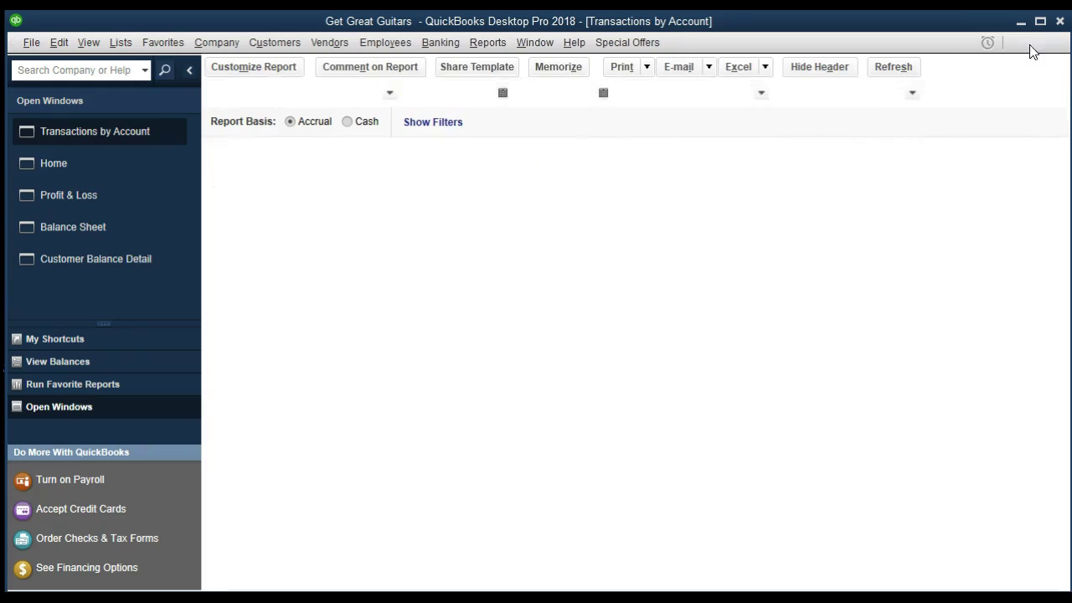
click(103, 234)
click(1060, 43)
click(107, 201)
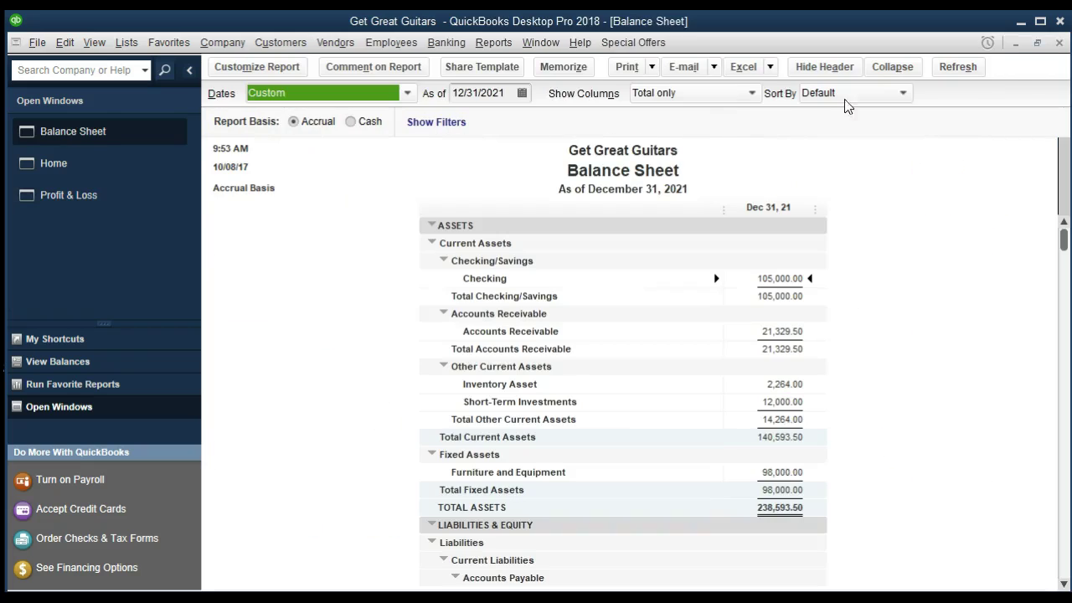
click(1059, 42)
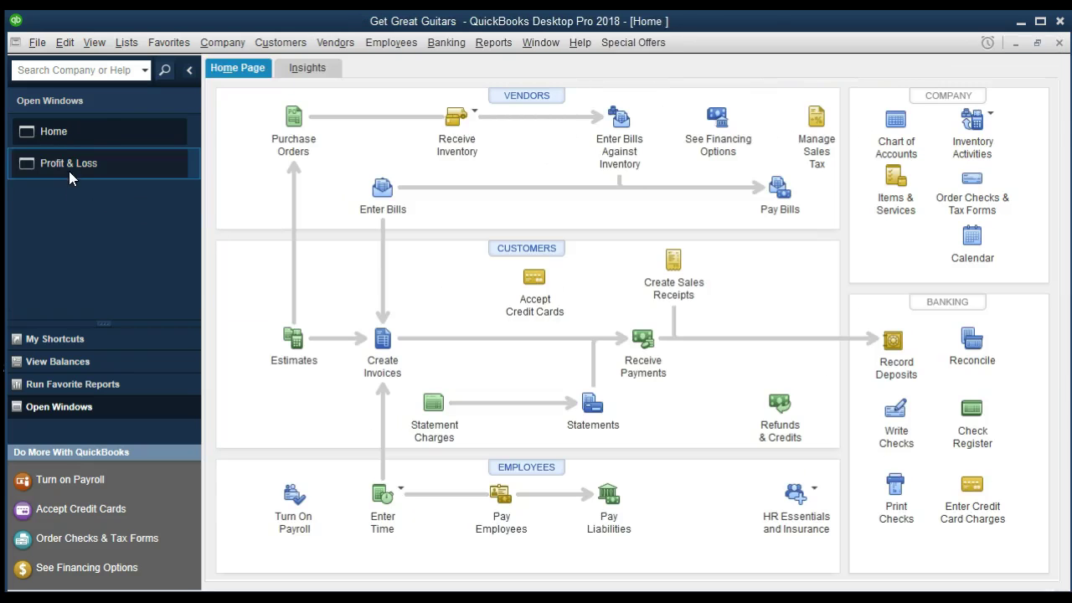
click(69, 166)
click(1059, 43)
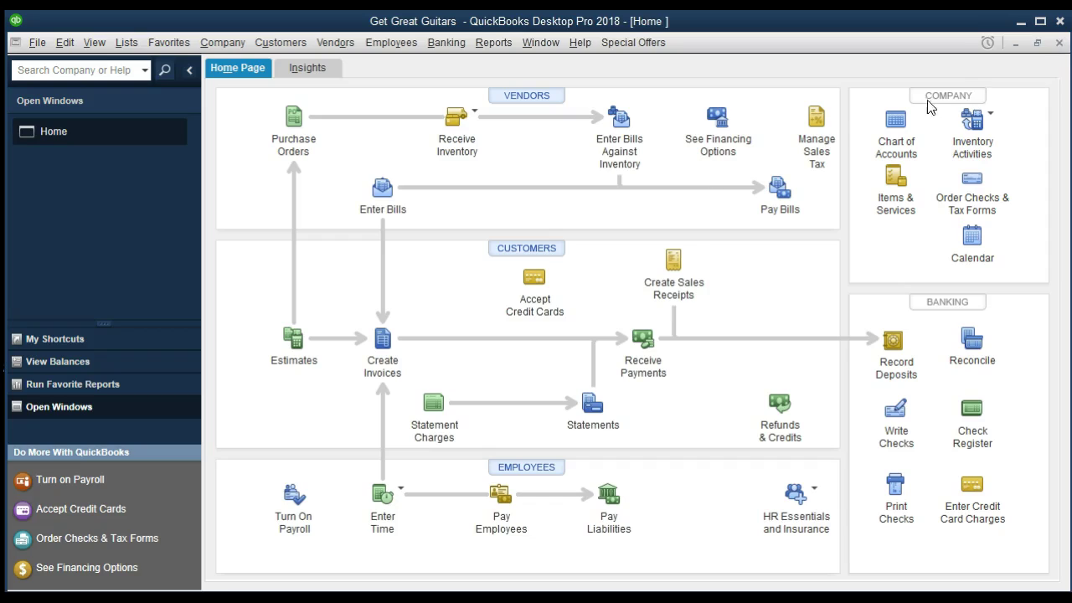
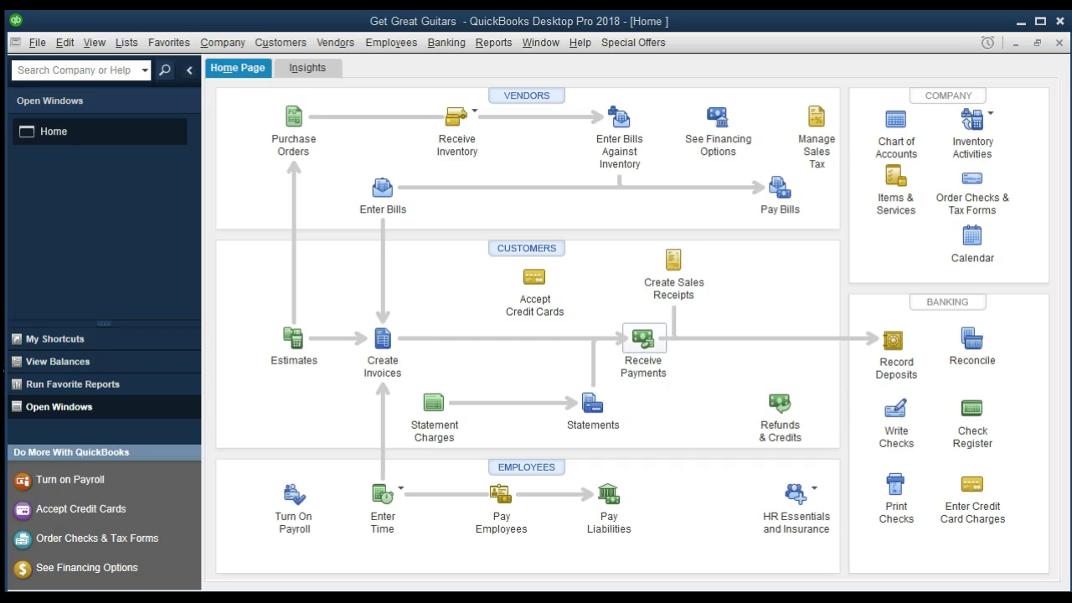
Start a received customer payment with Anderson Guitars as the paying customer.
click(644, 338)
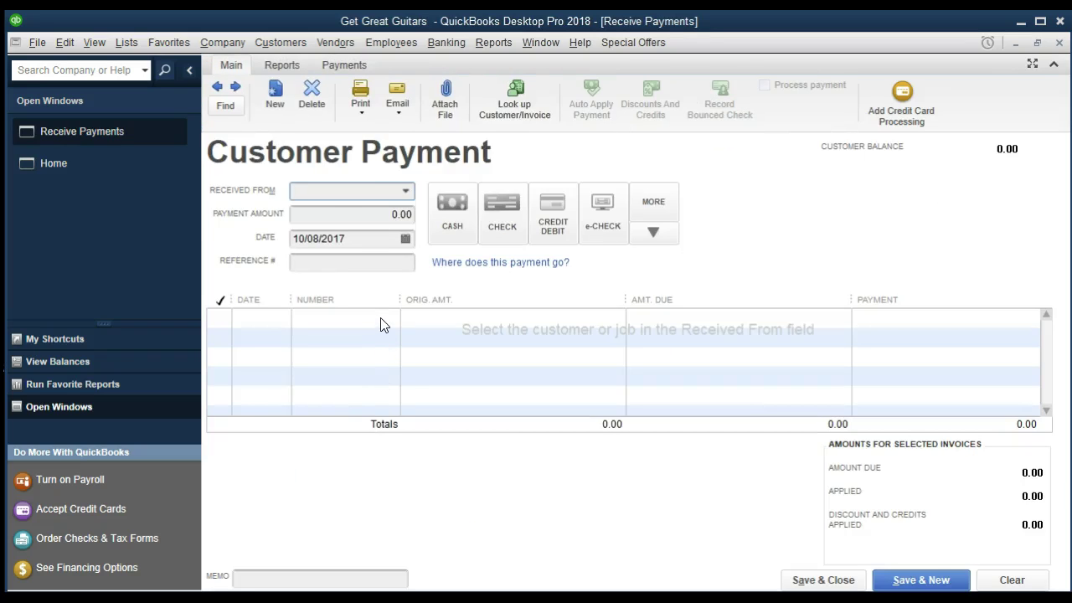
text(An)
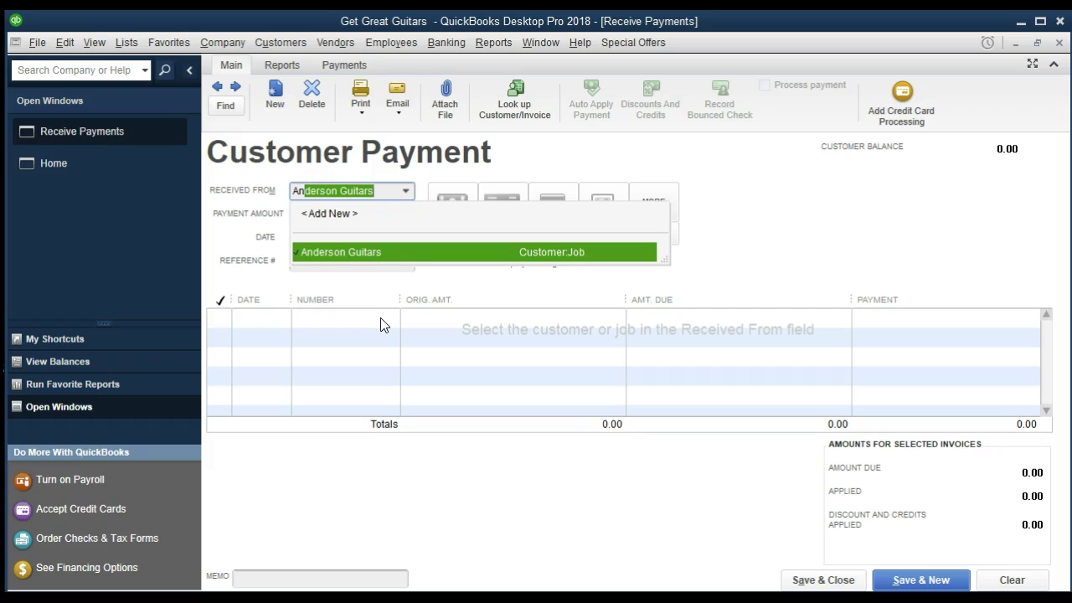
key(BackSpace)
key(BackSpace)
key(BackSpace)
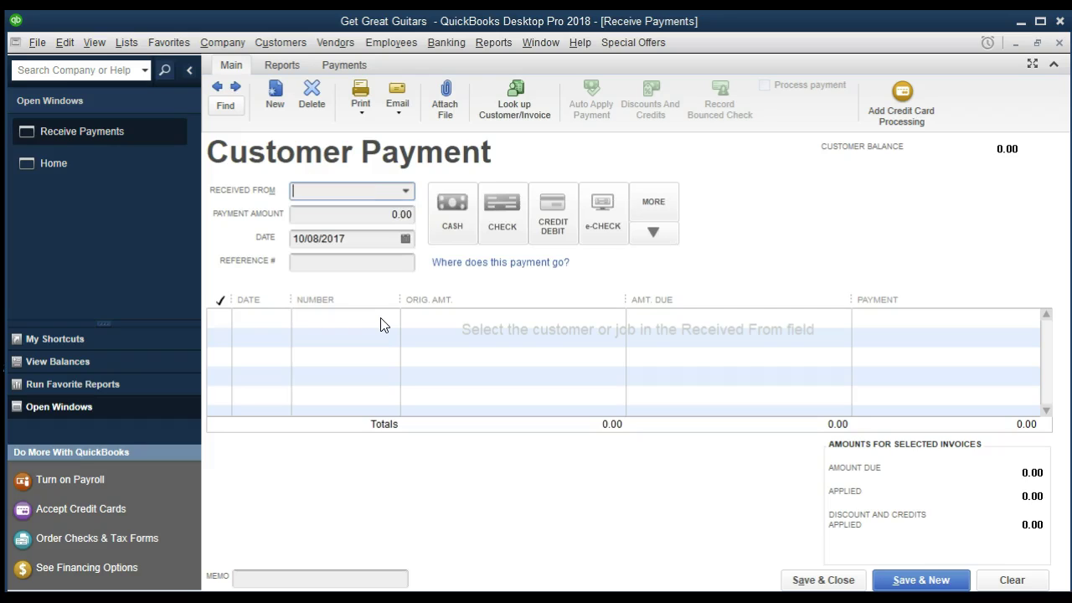
click(405, 191)
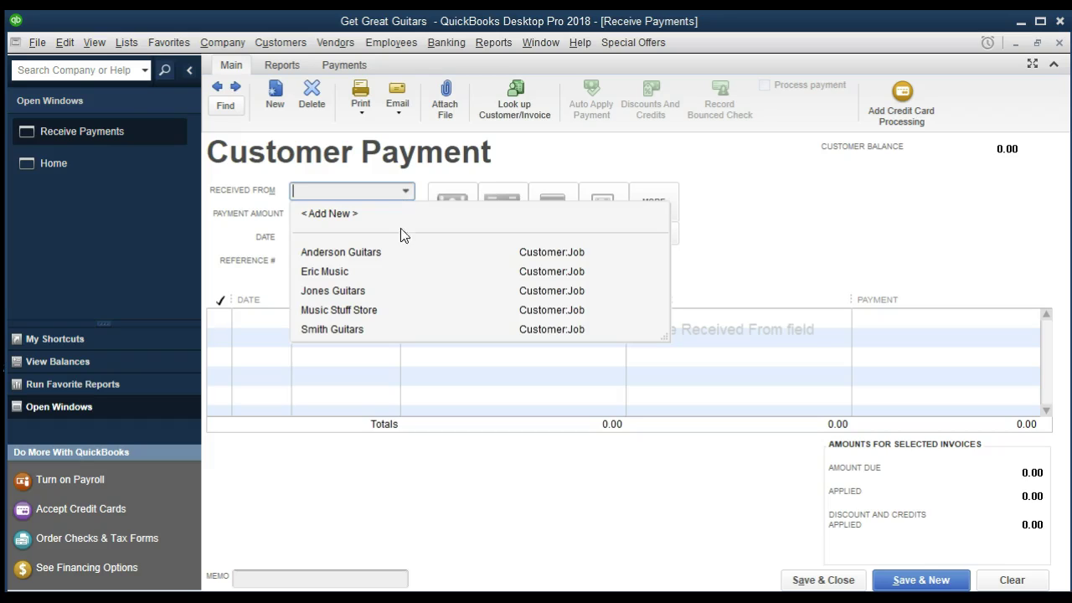
click(371, 250)
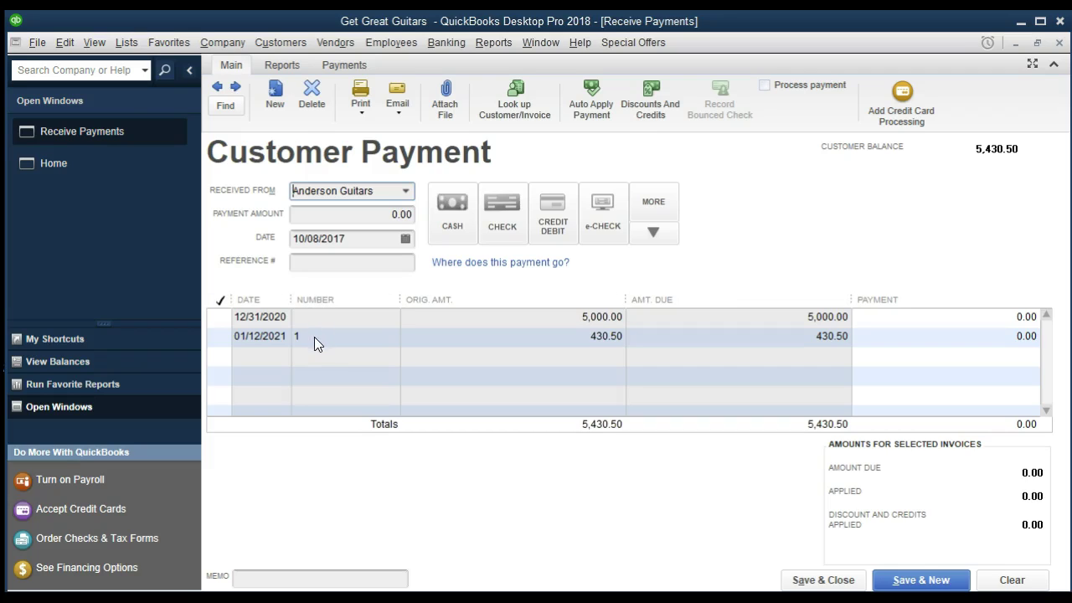
Apply the payment to the 12/31/2020 invoice for 5,000.00 and dismiss the automatic calculation message.
click(220, 317)
click(220, 316)
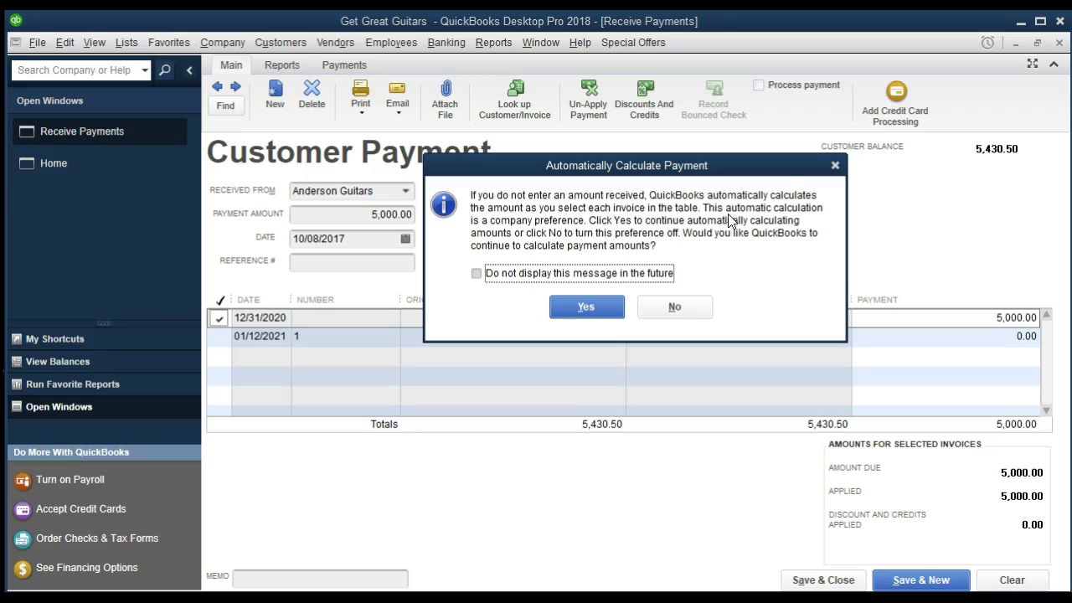
click(834, 166)
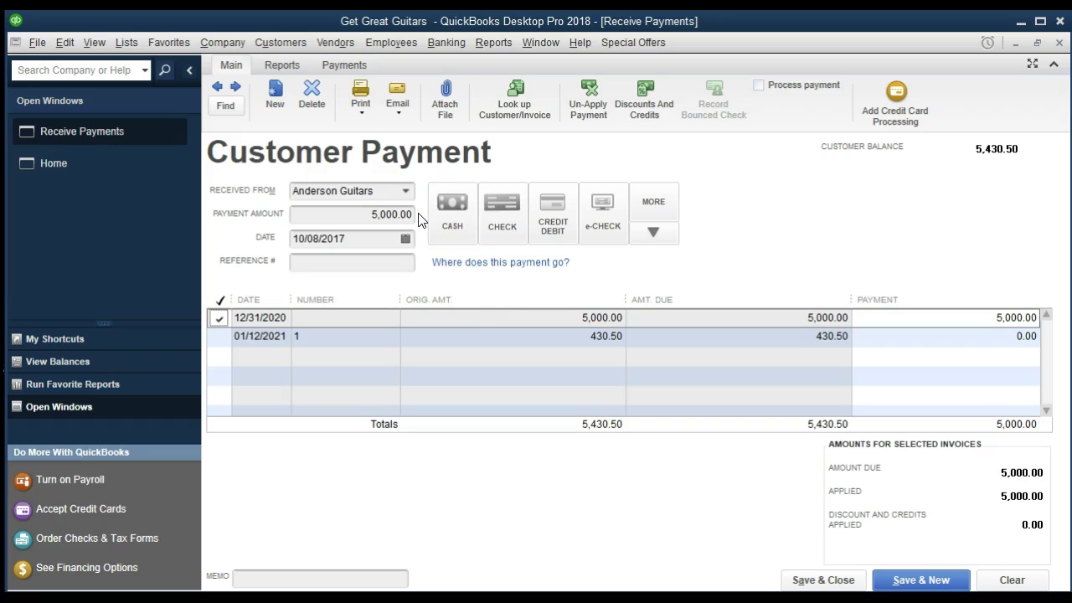
Set the payment method to check, the date to 01/12/2021 and the check number to 8755.
click(495, 205)
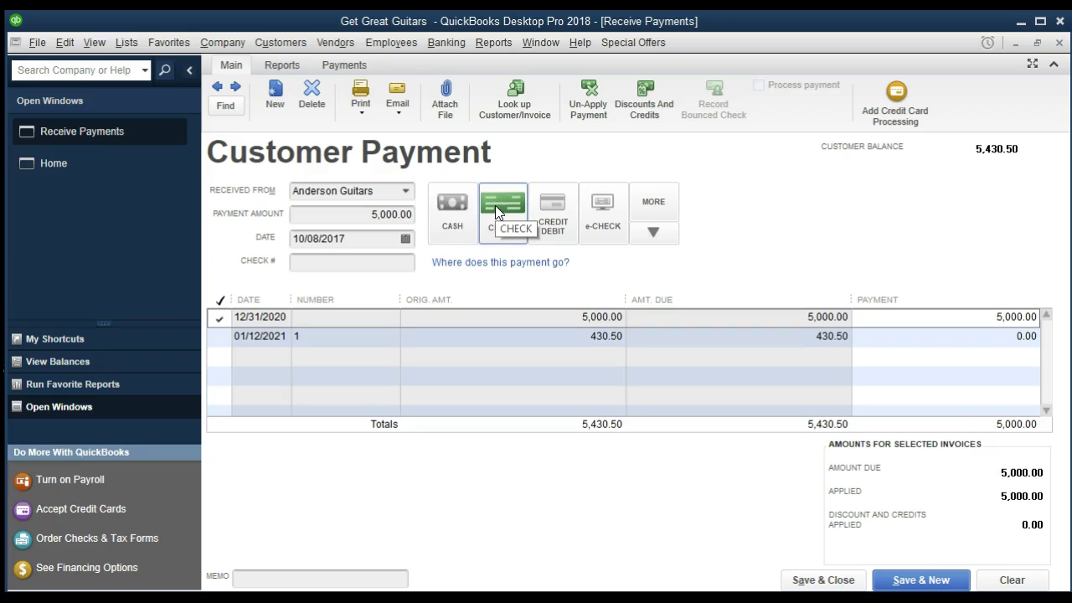
drag(368, 239, 282, 228)
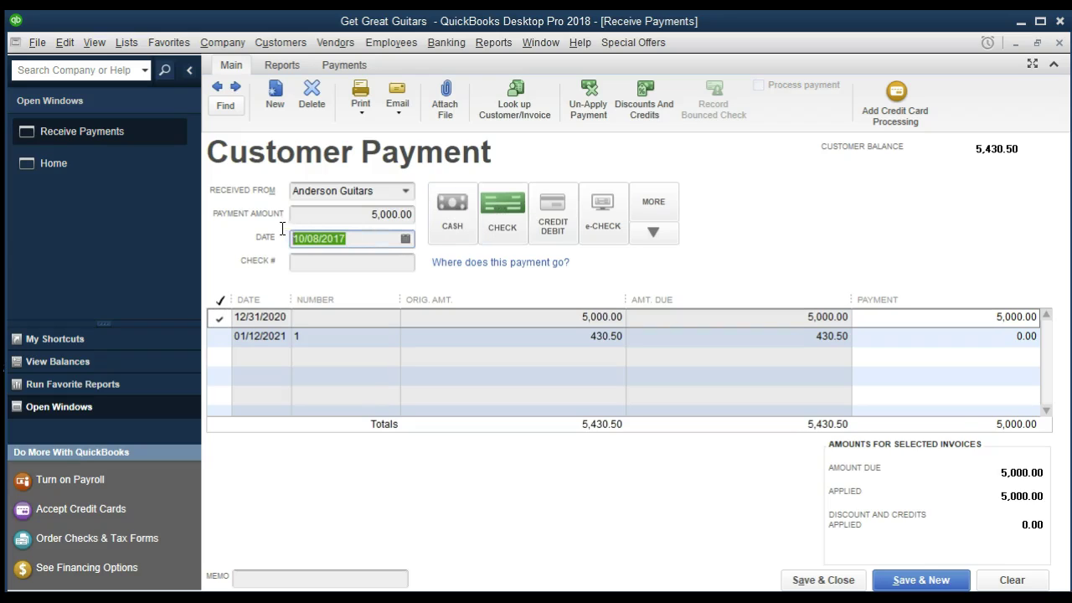
text(011221)
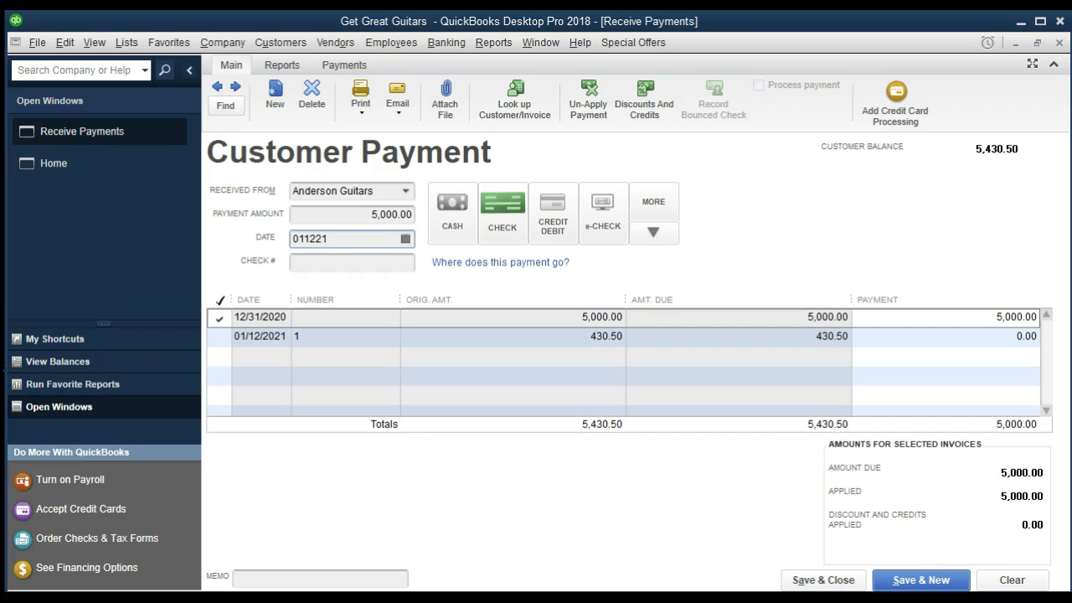
key(Tab)
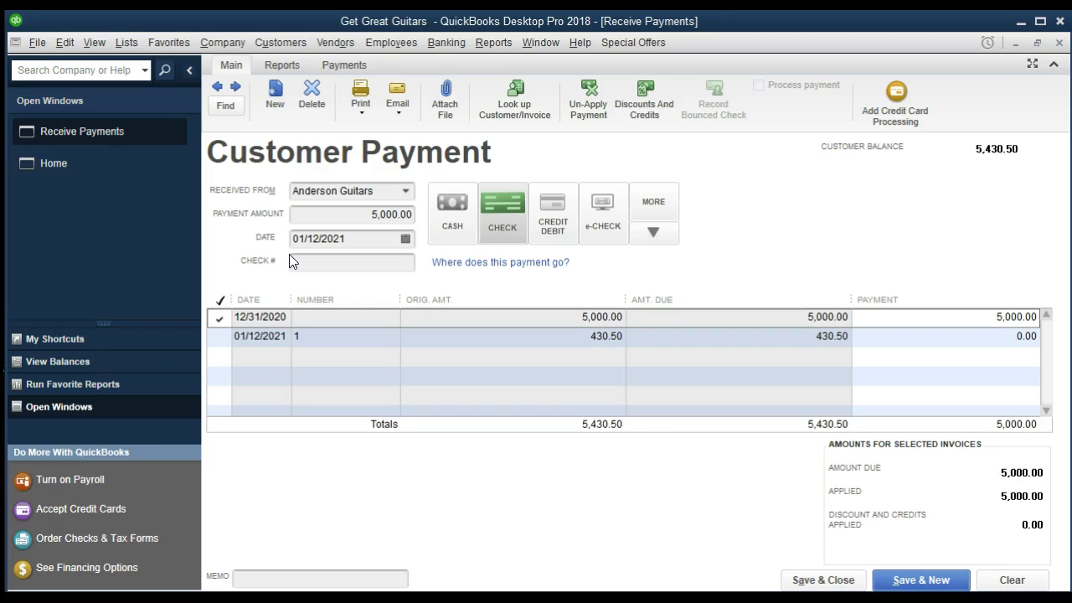
click(295, 262)
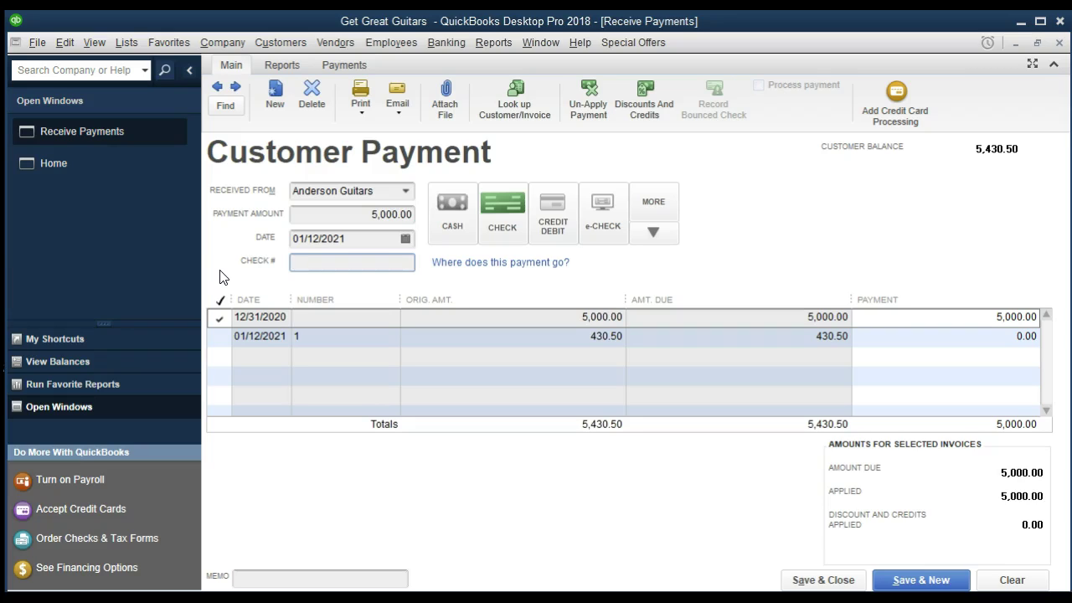
text(8755)
key(Tab)
key(Tab)
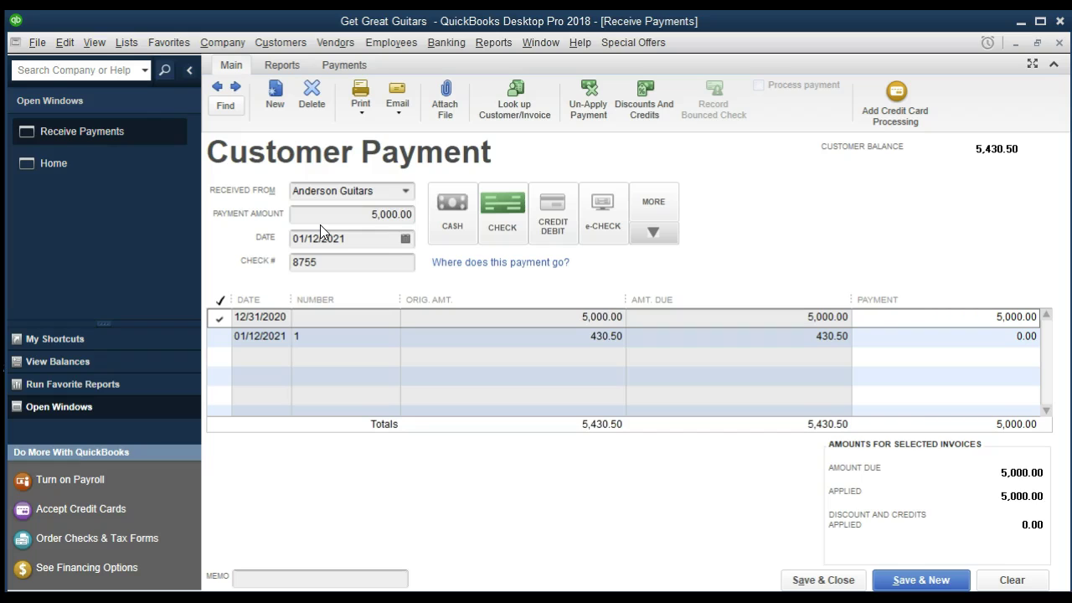
Consult the help topic on where customer payments go, close it, and save and close the payment.
click(464, 264)
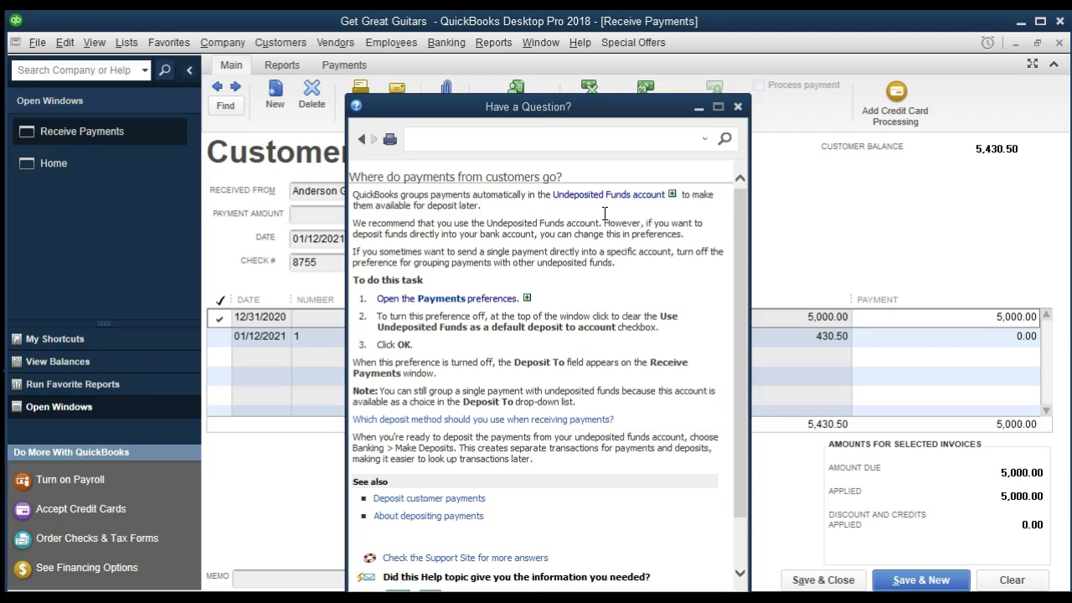
click(738, 108)
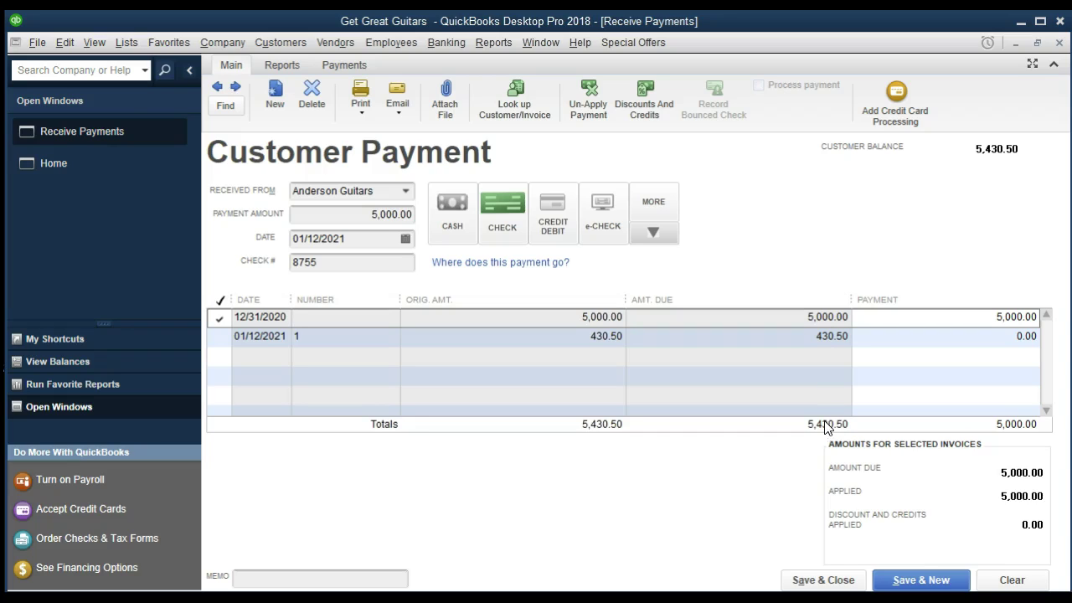
click(818, 583)
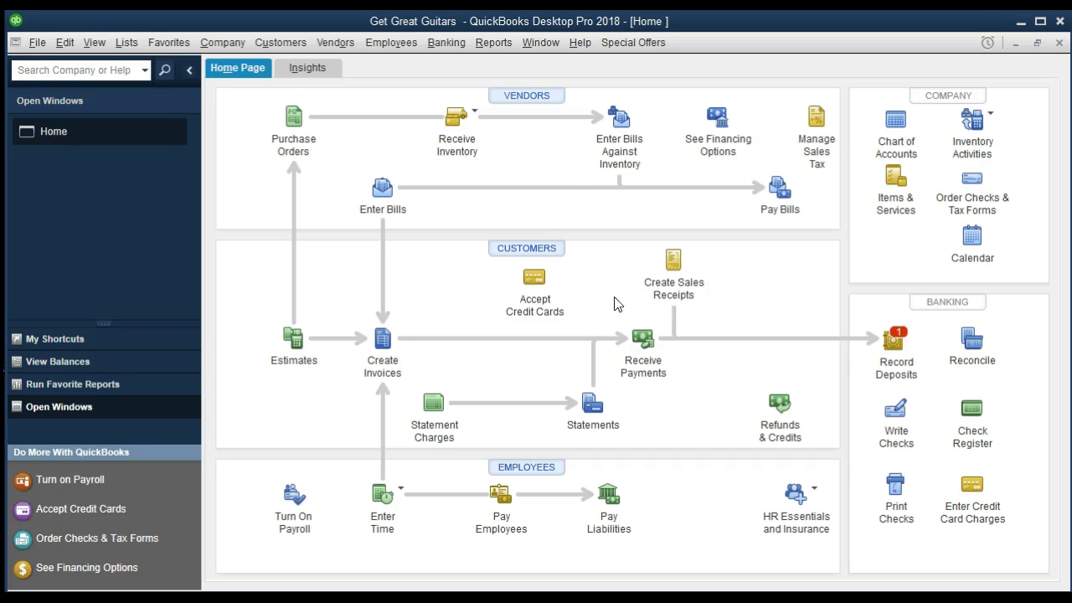
Open the standard Balance Sheet report and set its as-of date to 12/31/2021.
click(495, 43)
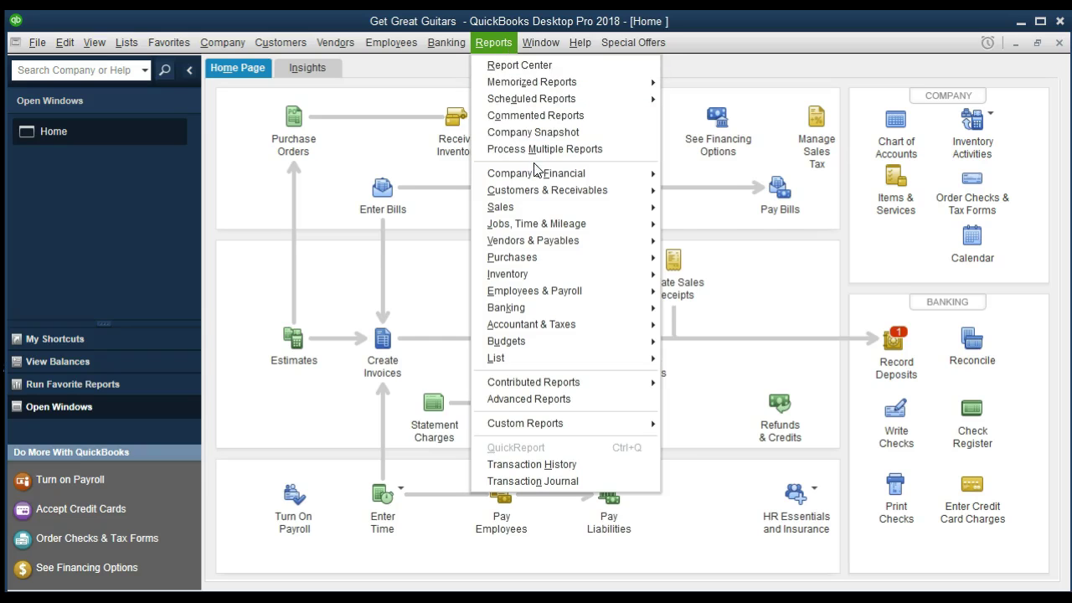
mouse_move(604, 171)
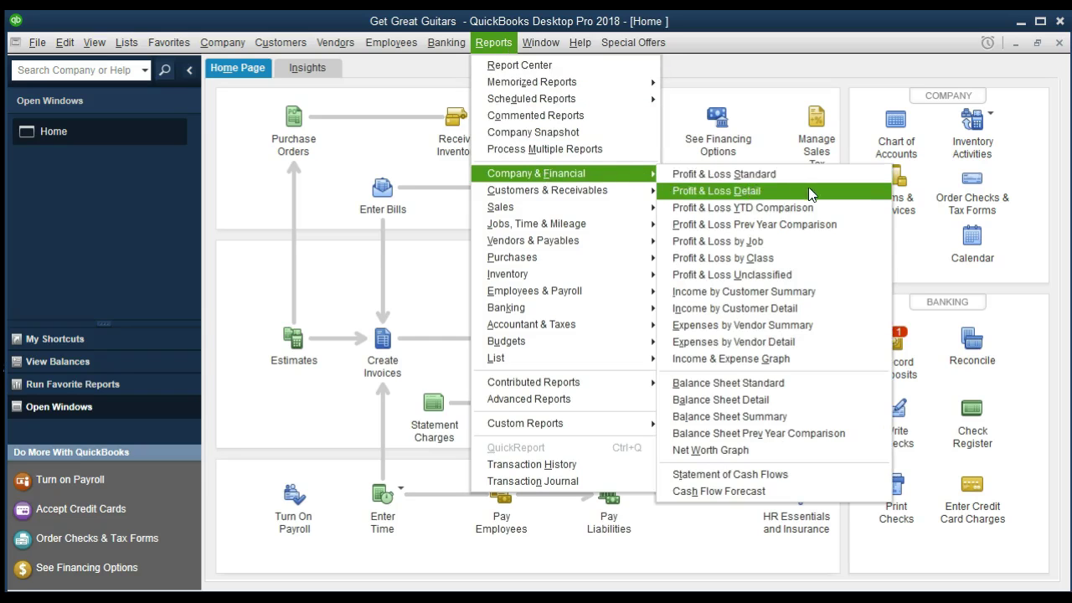
click(822, 388)
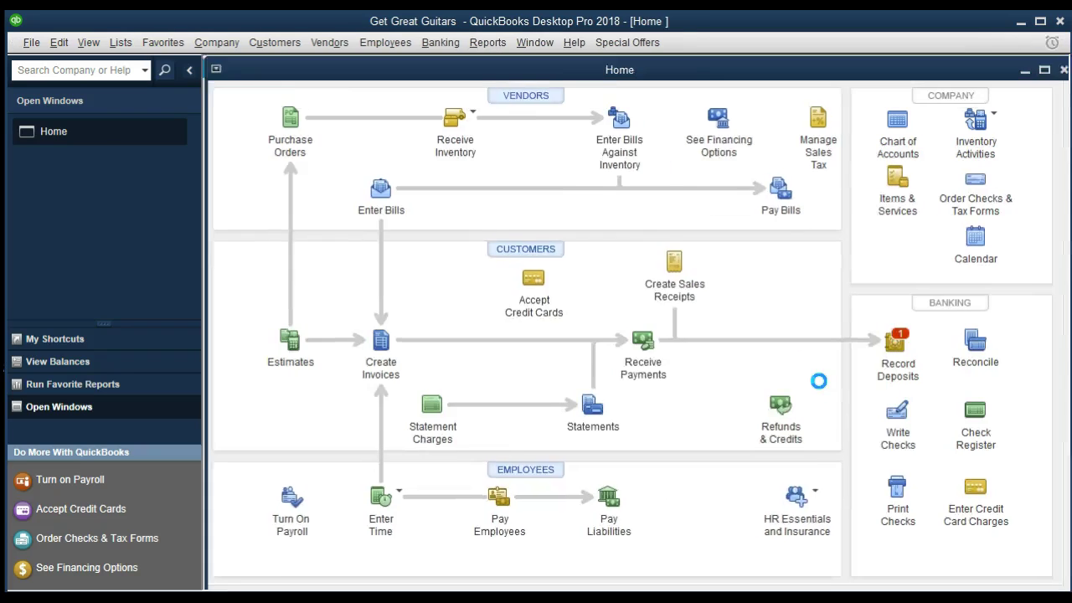
key(Tab)
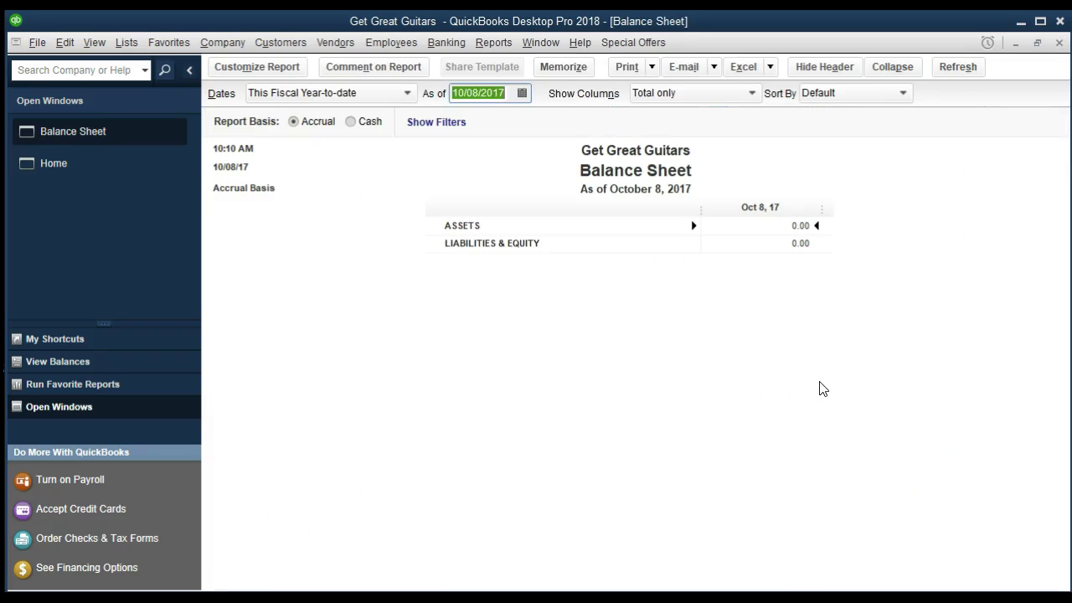
text(1)
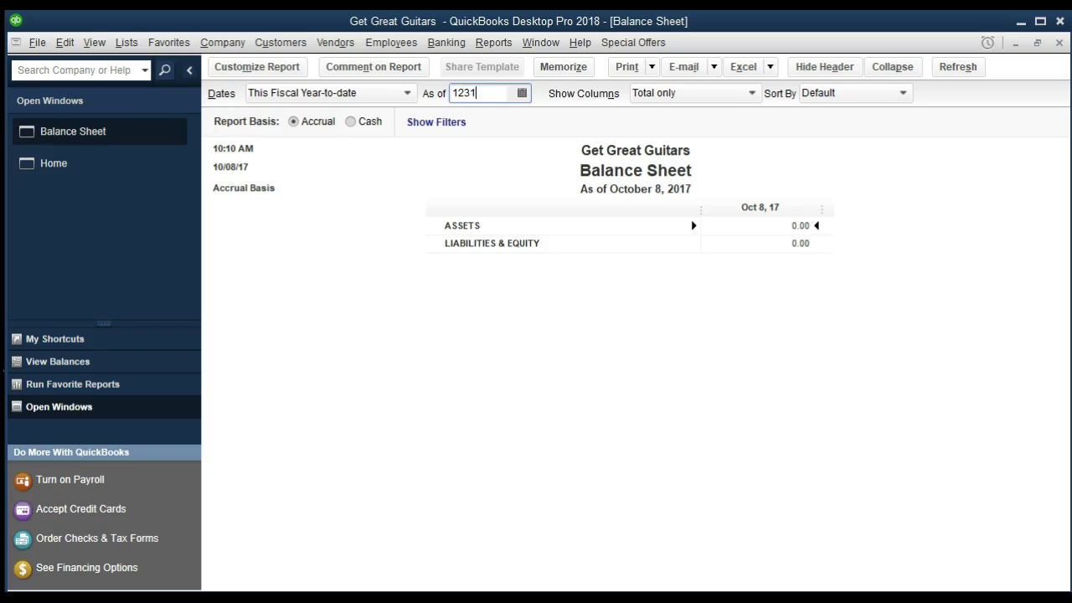
text(2/31/2021)
key(Tab)
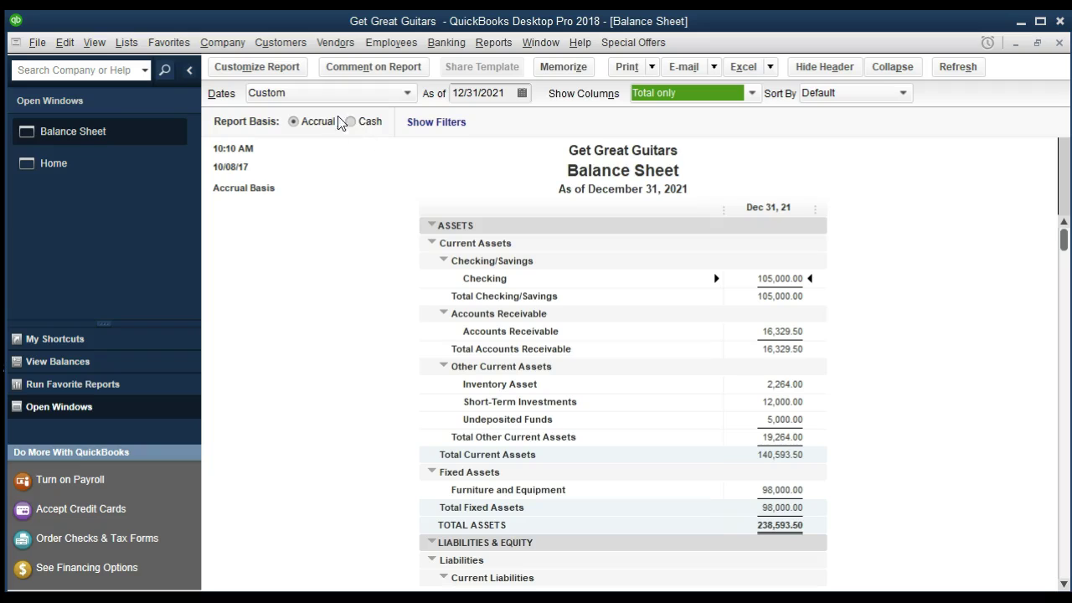
Customize the Balance Sheet's date range to start from 01/01/2021, keeping 12/31/2021 as the end date.
click(293, 82)
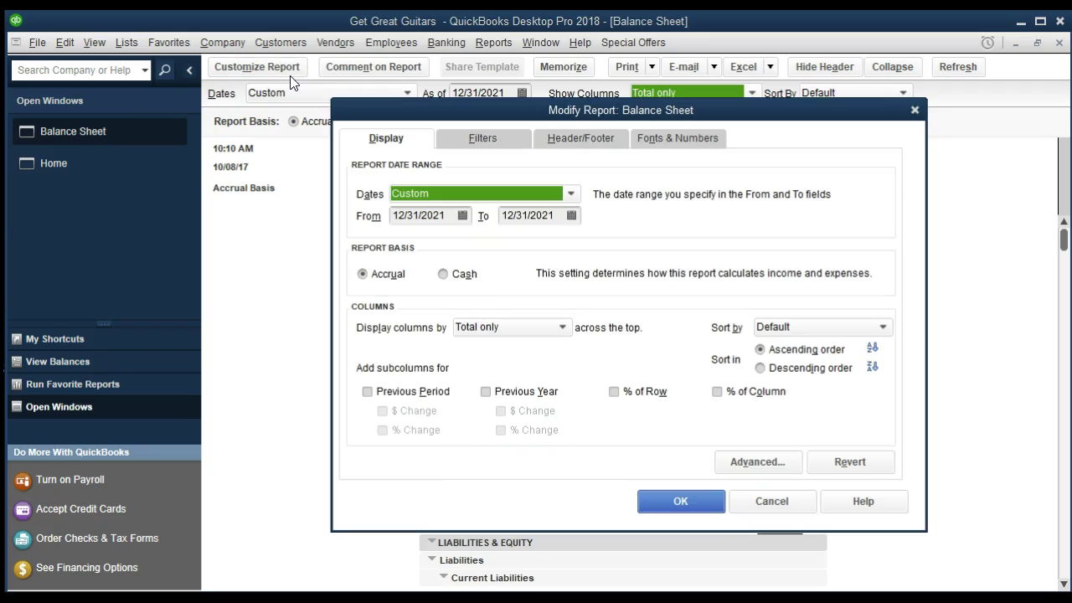
key(Tab)
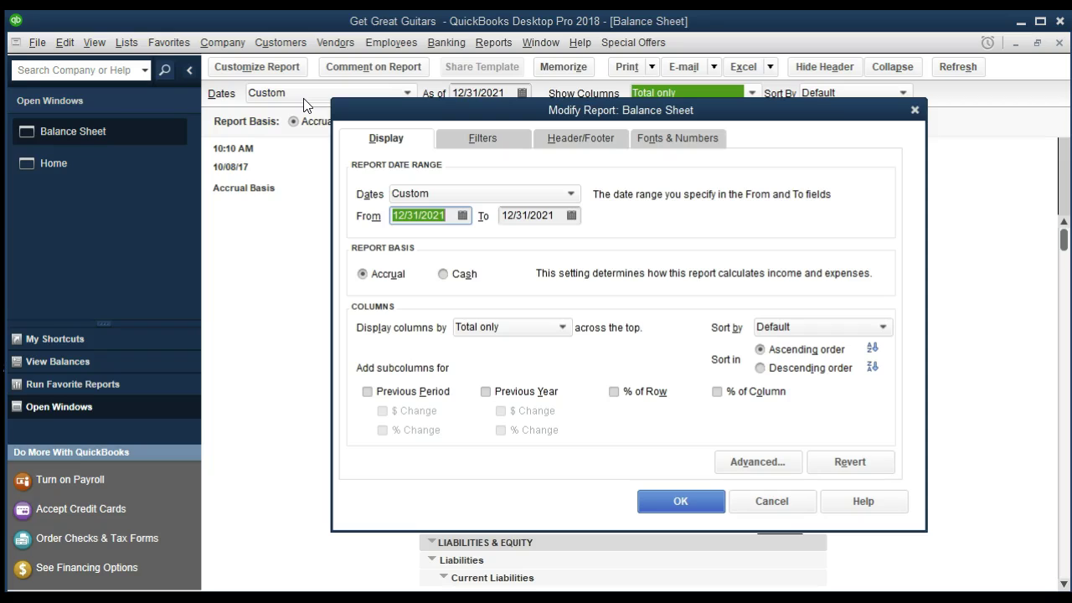
text(0)
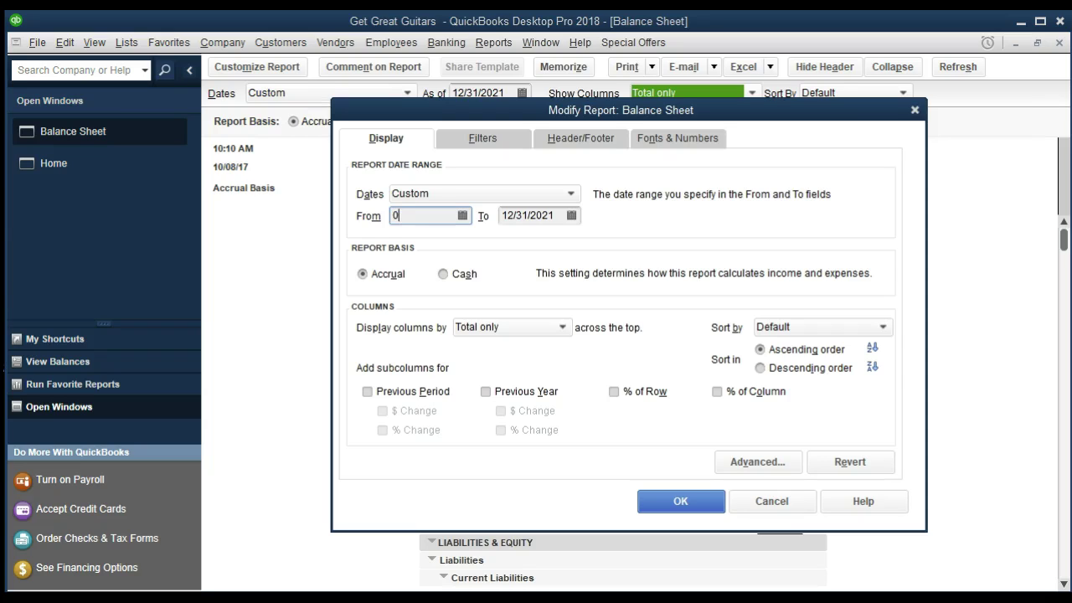
text(1/01/2021)
key(Tab)
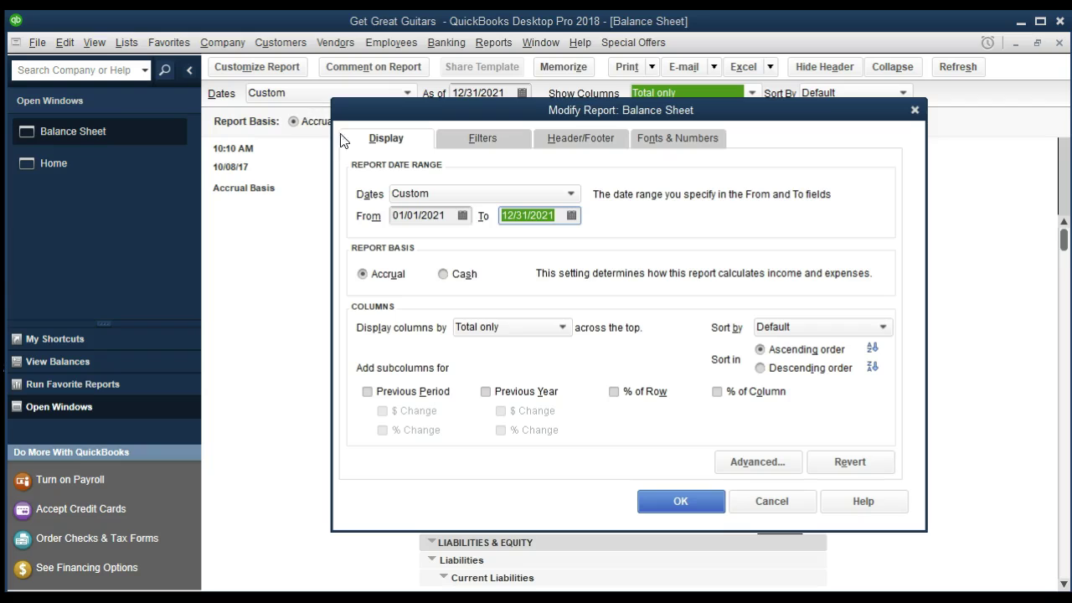
click(673, 499)
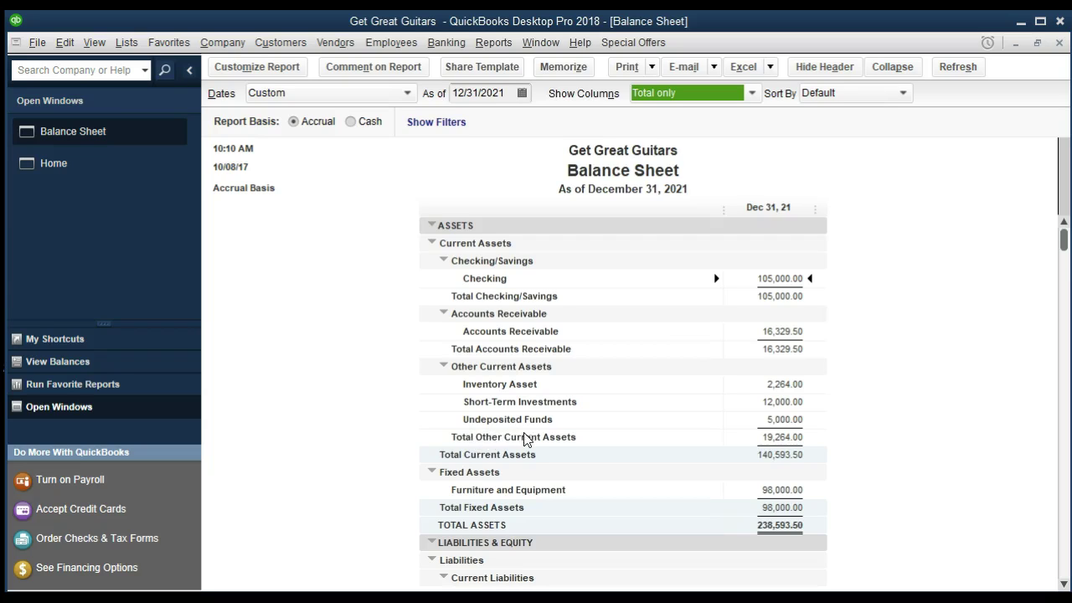
Drill down from the Undeposited Funds balance to the Anderson Guitars payment, and return to the Balance Sheet.
double_click(785, 418)
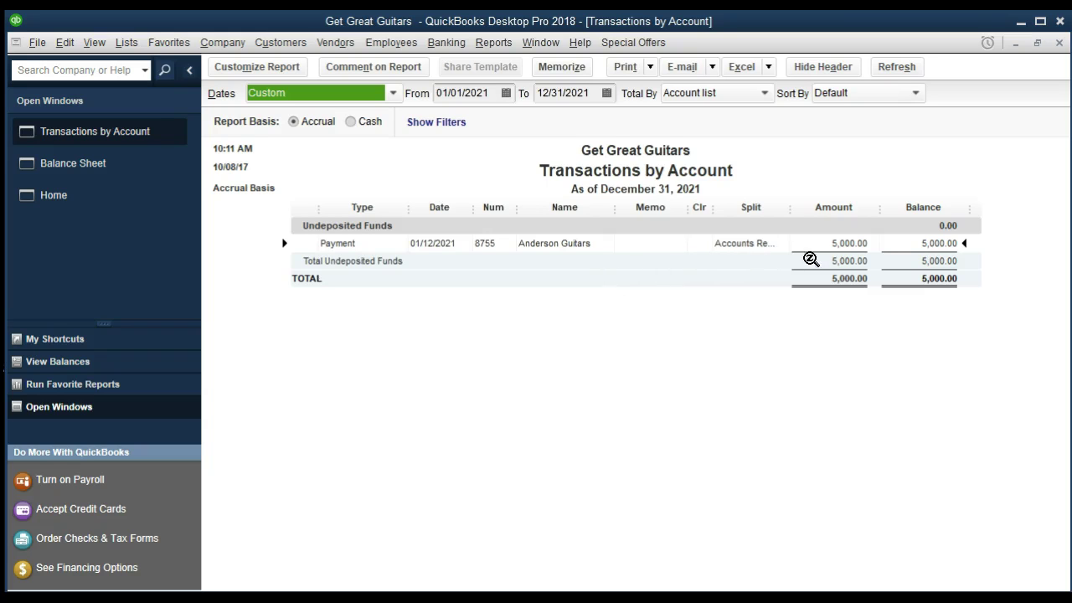
click(850, 243)
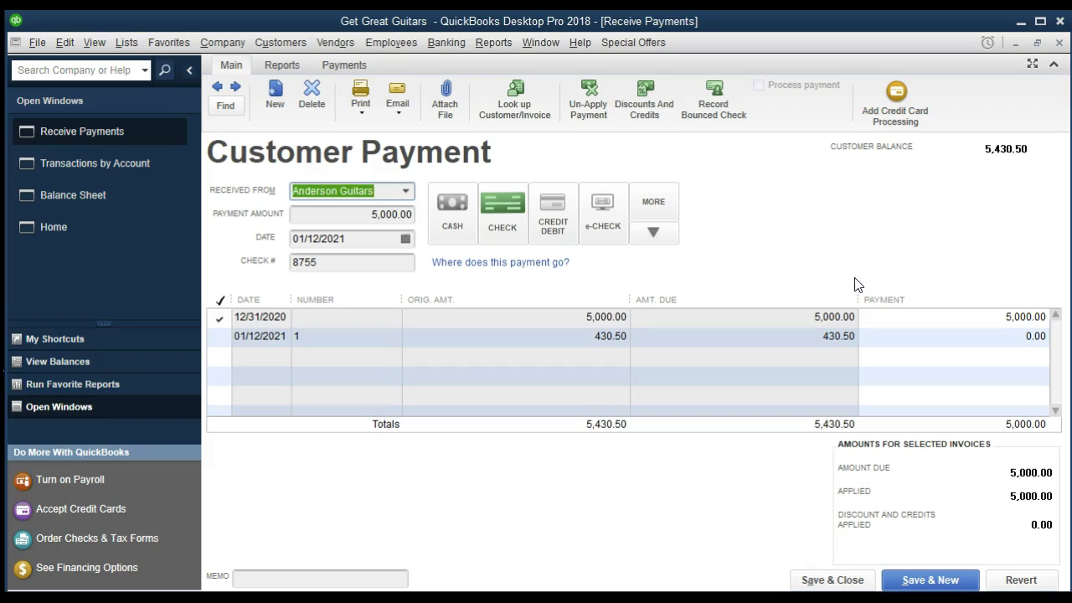
click(1059, 44)
click(1060, 45)
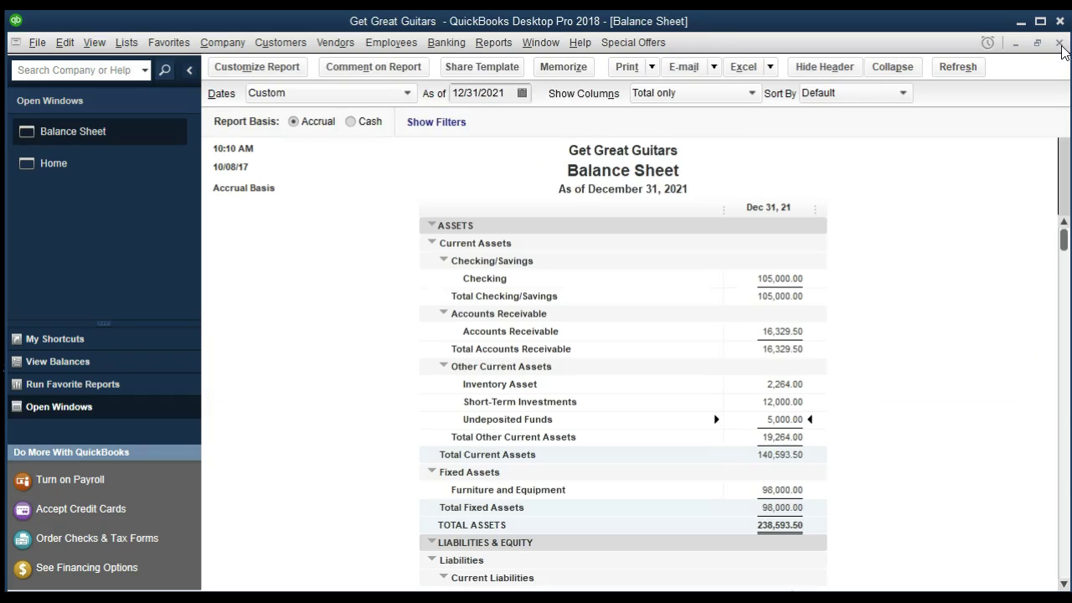
Drill down from the Accounts Receivable balance to payment 8755 from Anderson Guitars, and return to the Balance Sheet.
double_click(781, 330)
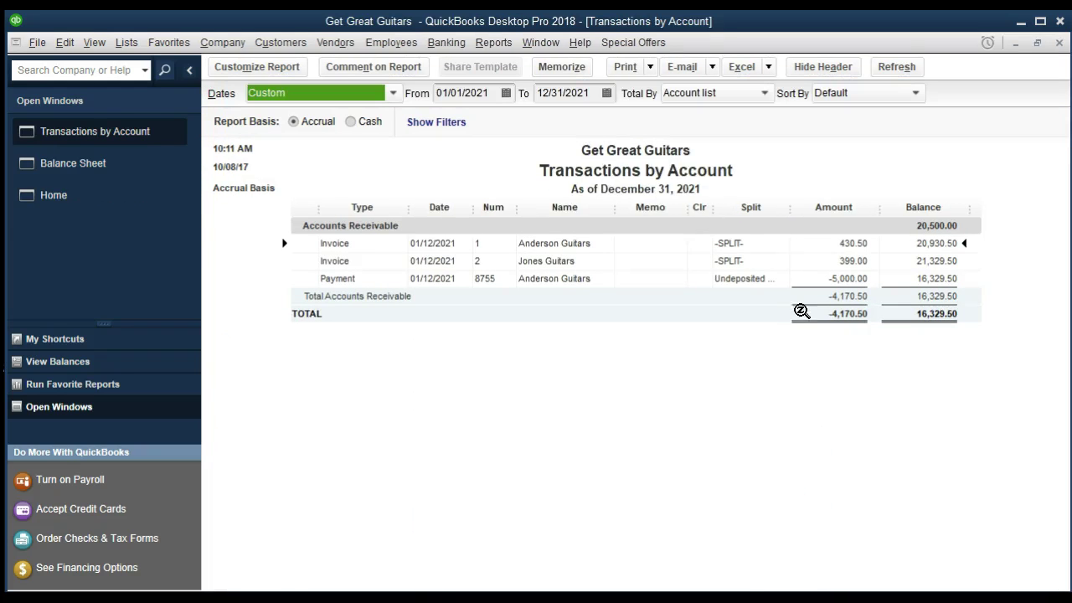
double_click(850, 278)
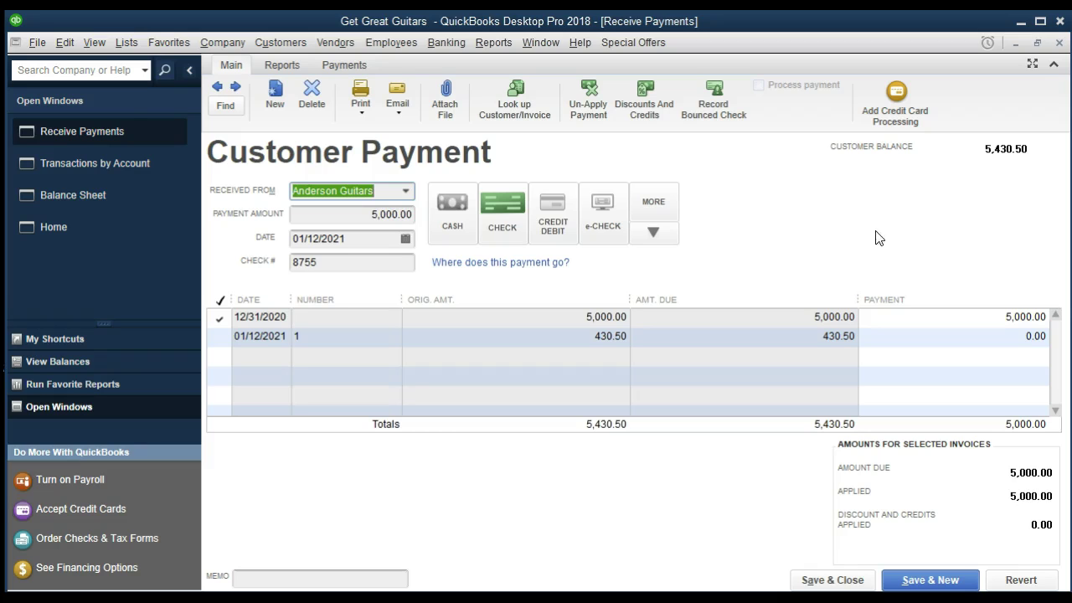
click(1060, 43)
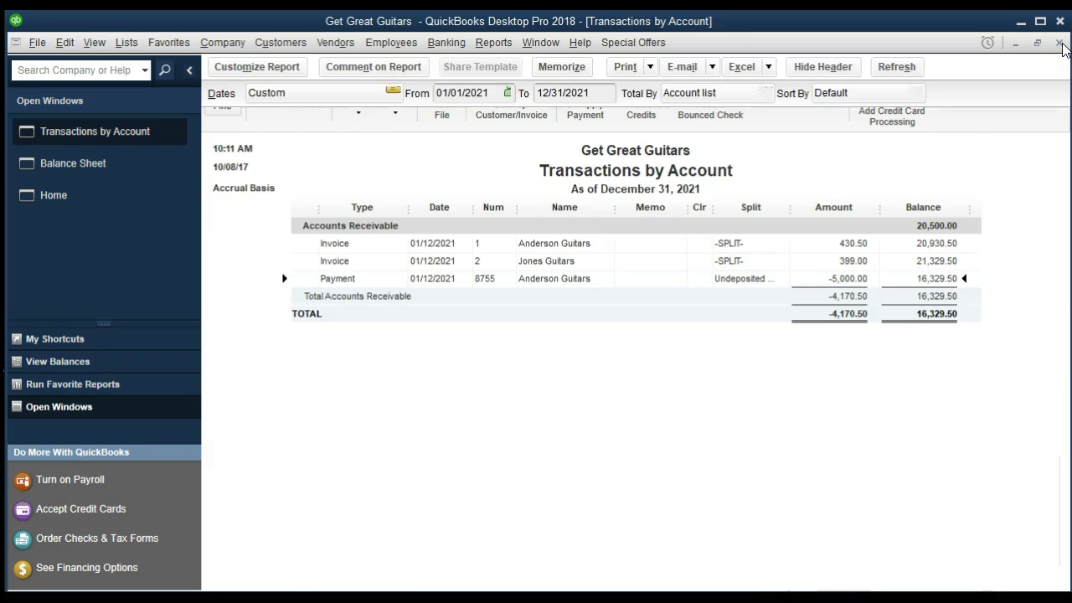
click(1060, 43)
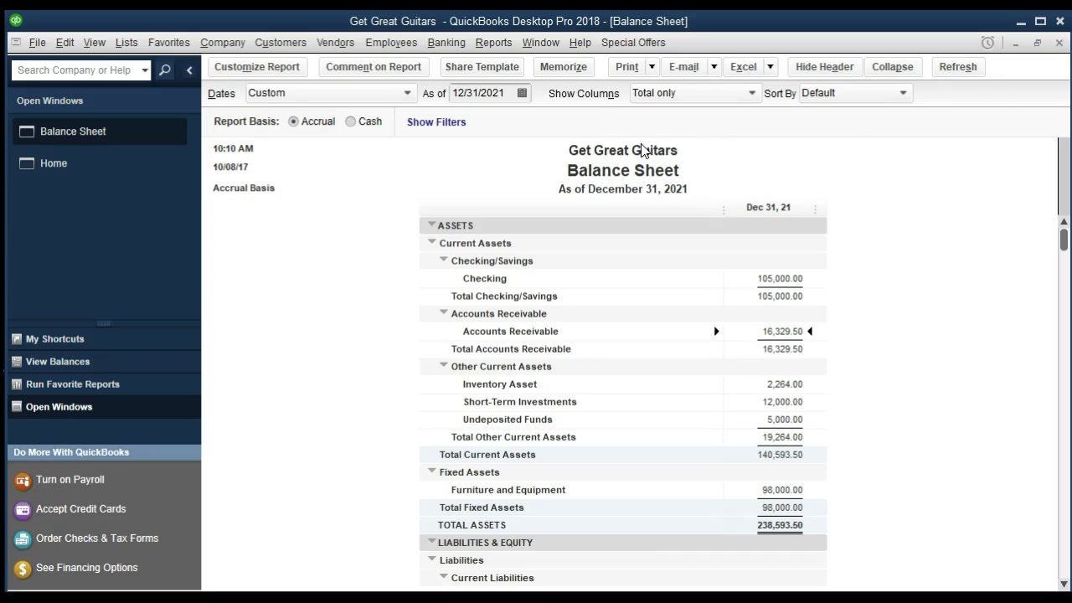
Review the Anderson Guitars transactions in the Customer Balance Detail report, inspect payment 8755, and close both the payment and the report.
click(504, 51)
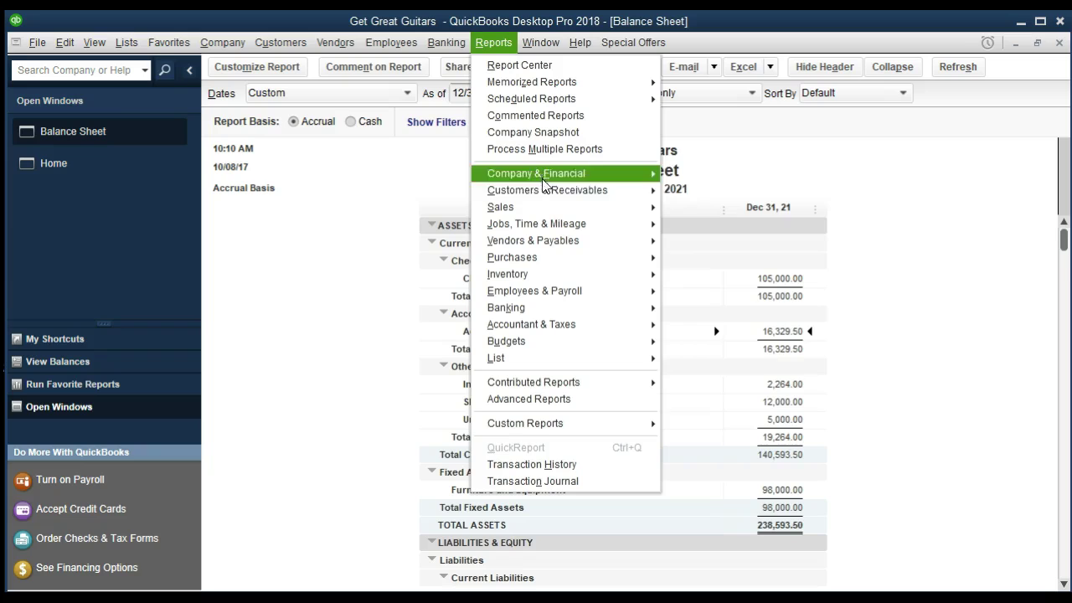
mouse_move(617, 199)
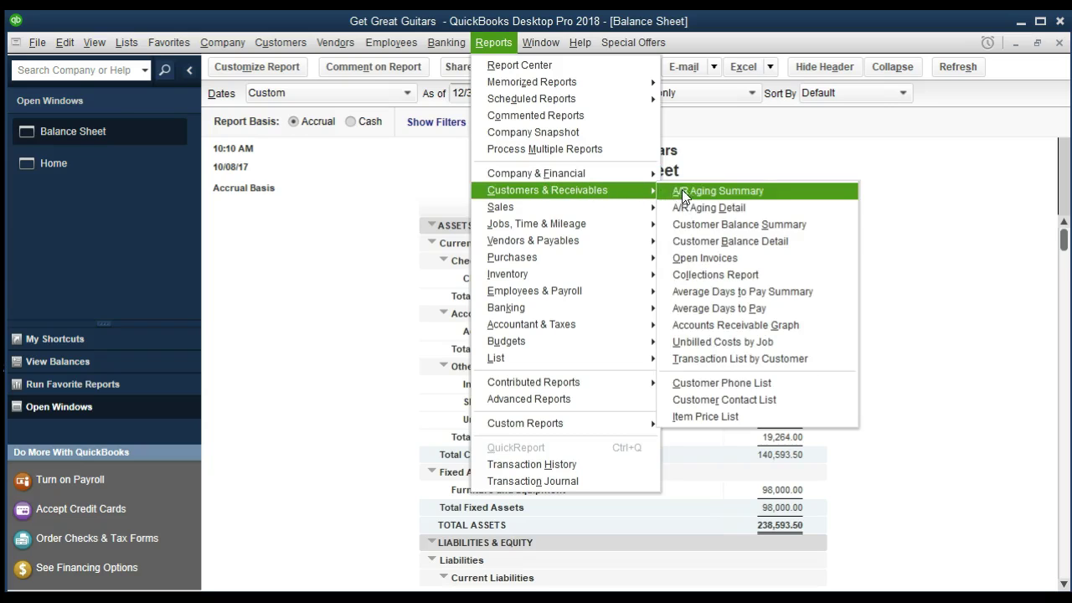
click(825, 245)
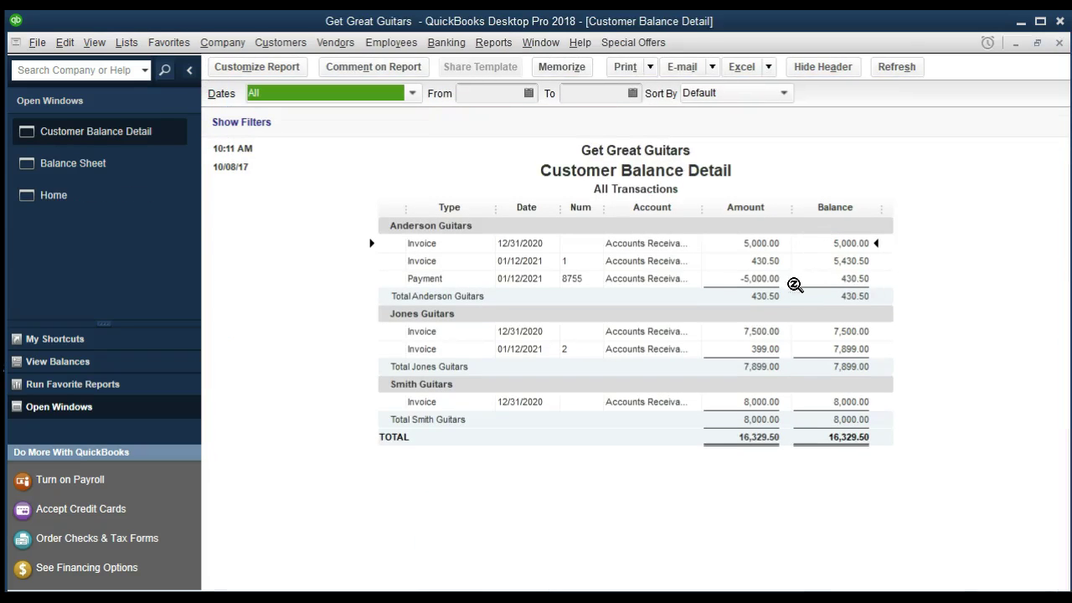
click(765, 248)
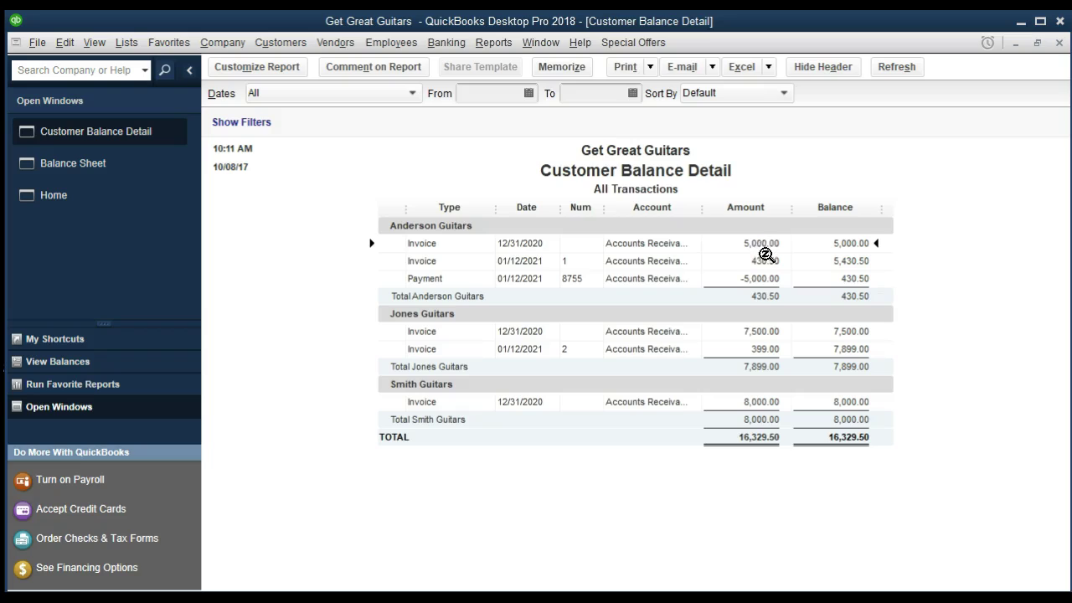
click(764, 281)
click(762, 262)
double_click(758, 277)
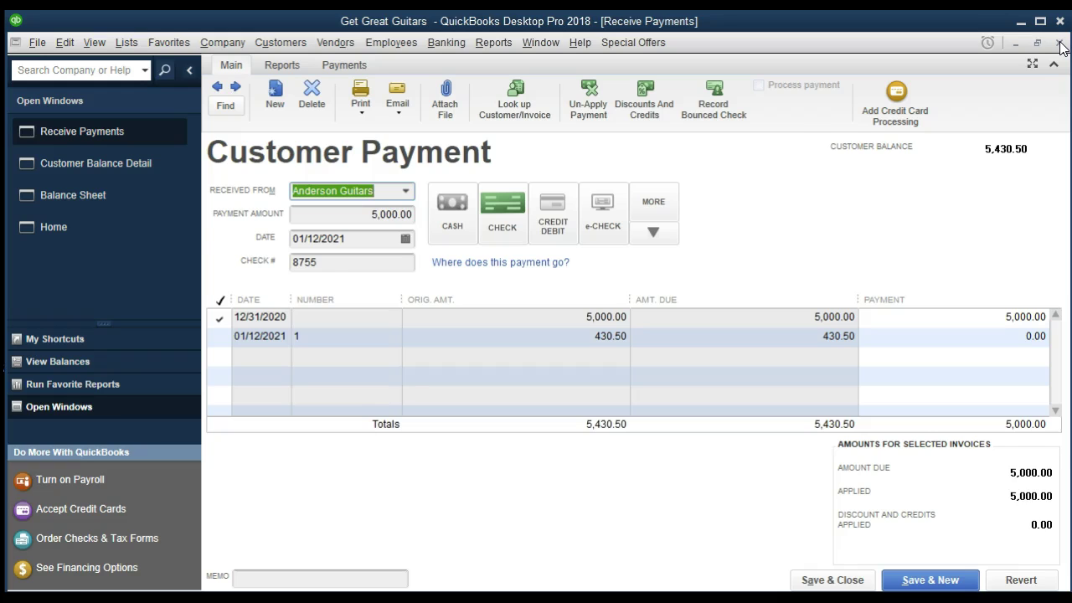
click(1060, 43)
click(1060, 43)
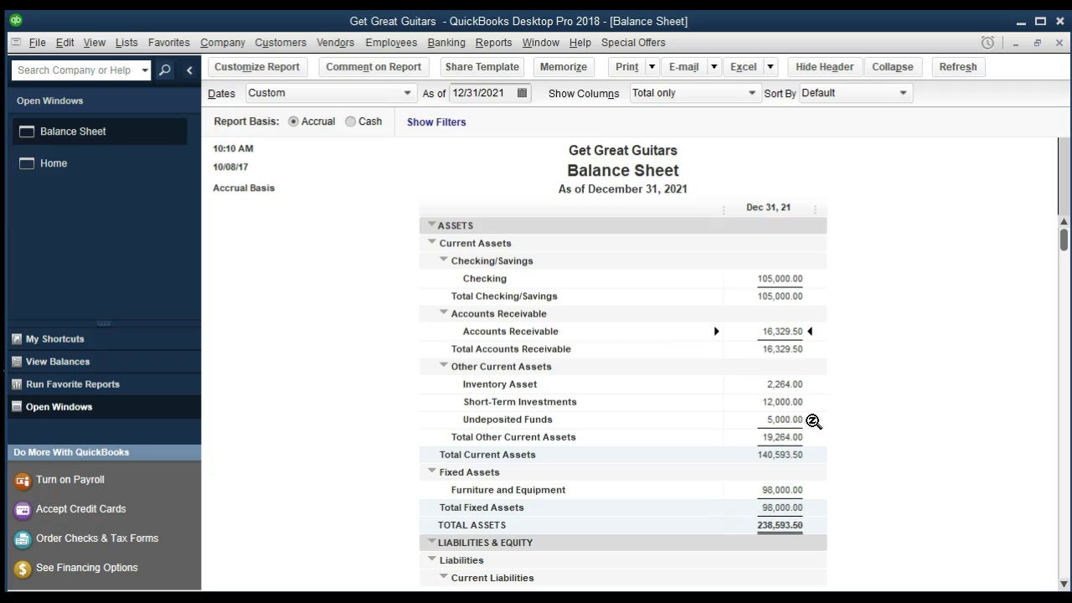
Leave the Balance Sheet open and start a new received customer payment with Jones Guitars as the paying customer.
click(784, 417)
click(74, 170)
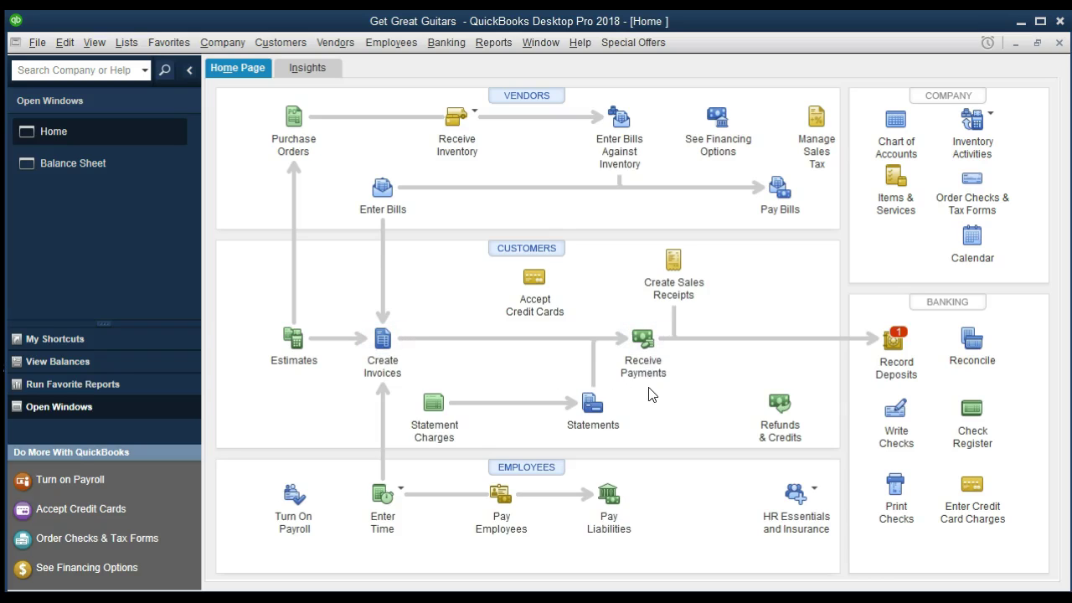
click(642, 345)
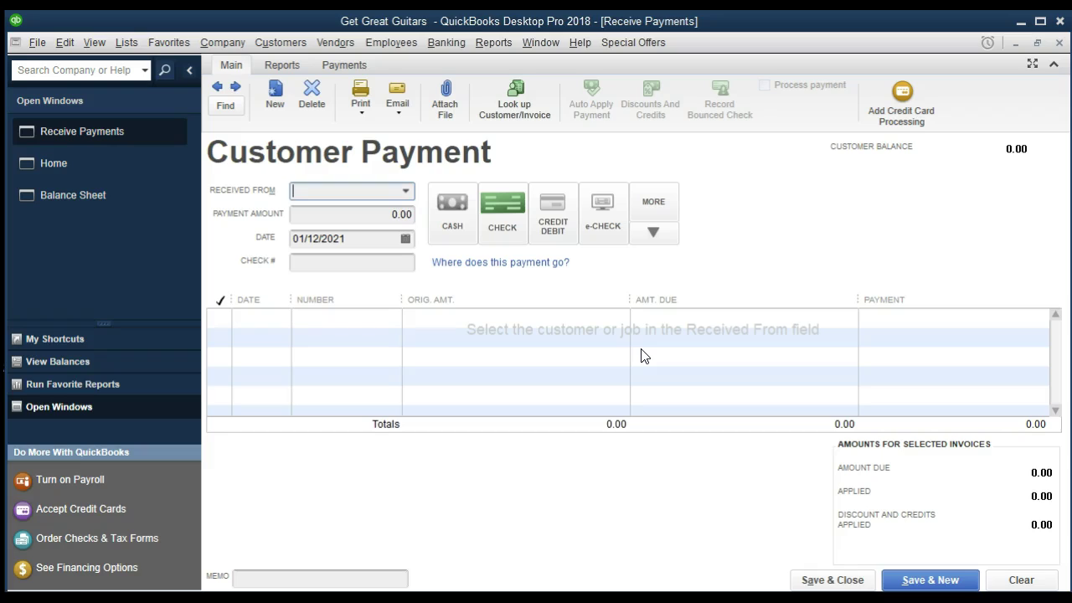
text(Jones Guitars)
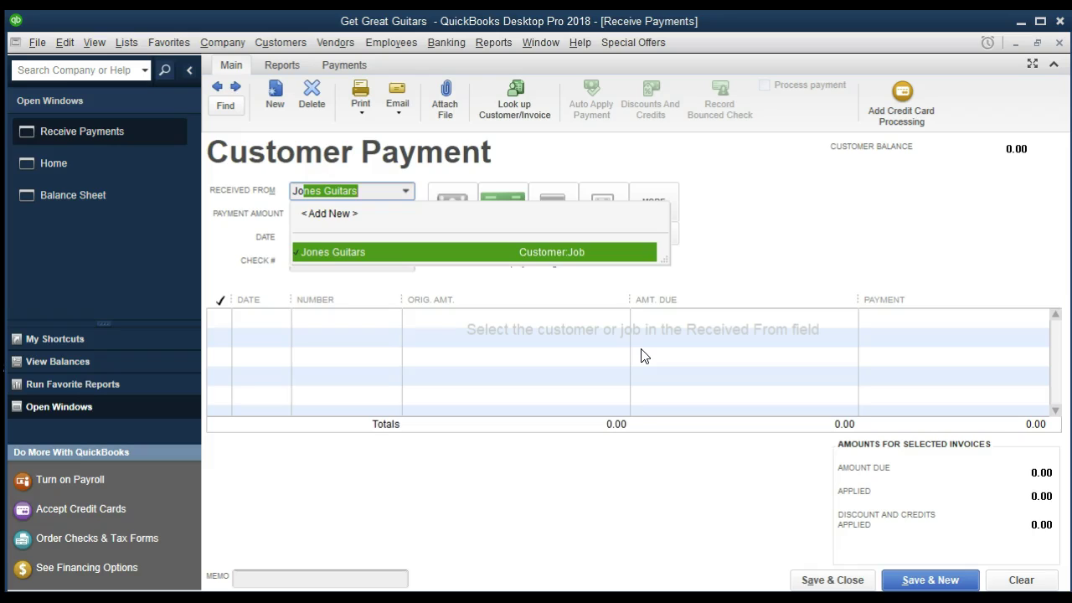
key(Tab)
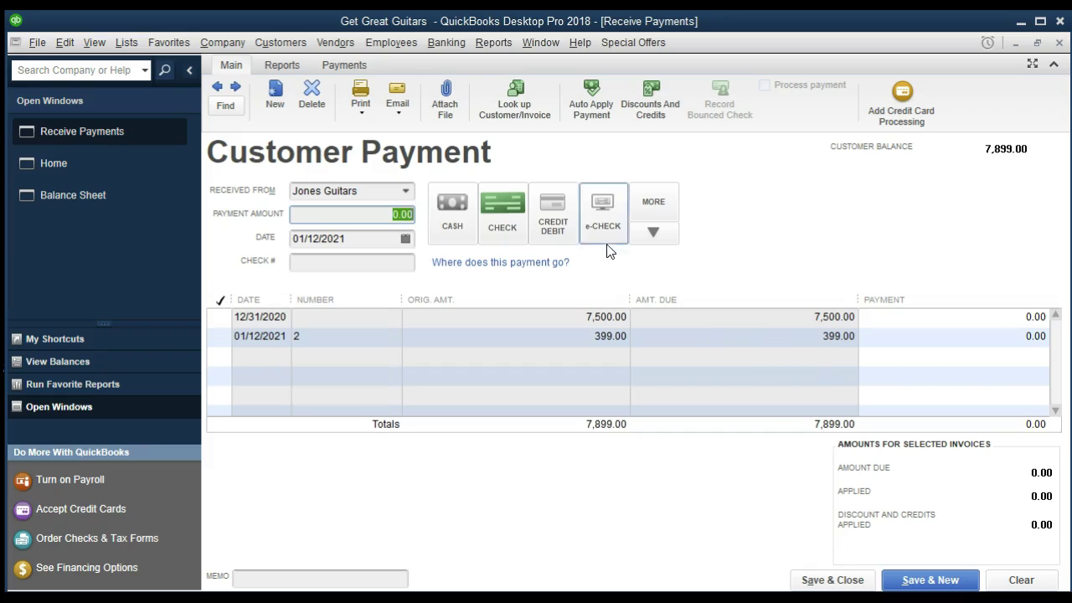
Set the payment method to Visa without card details and apply the payment to the 12/31/2020 invoice for 7,500.00, keeping automatic calculation on.
click(560, 214)
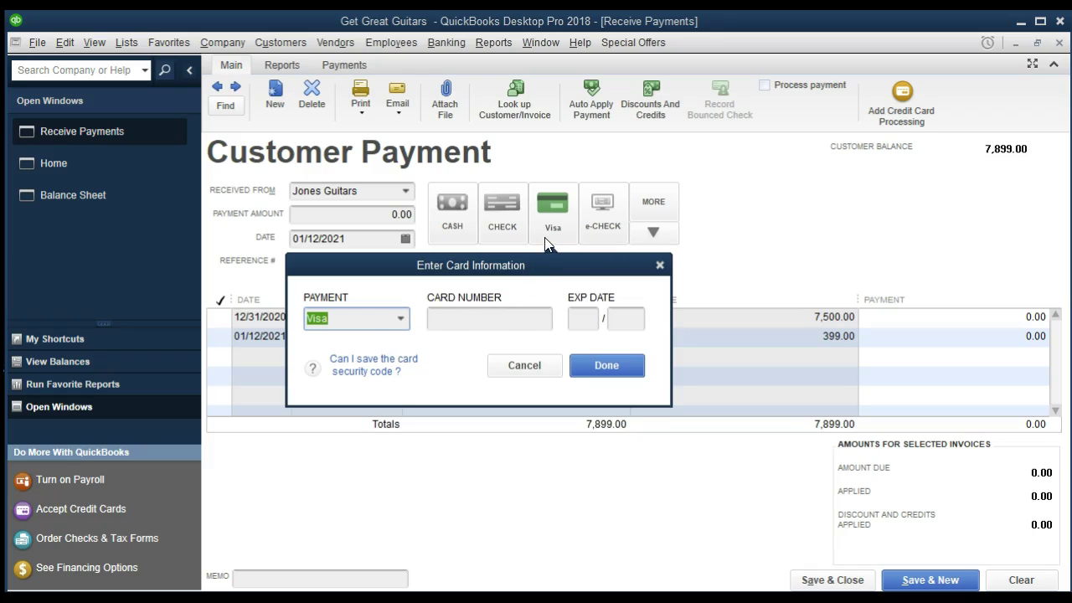
click(604, 366)
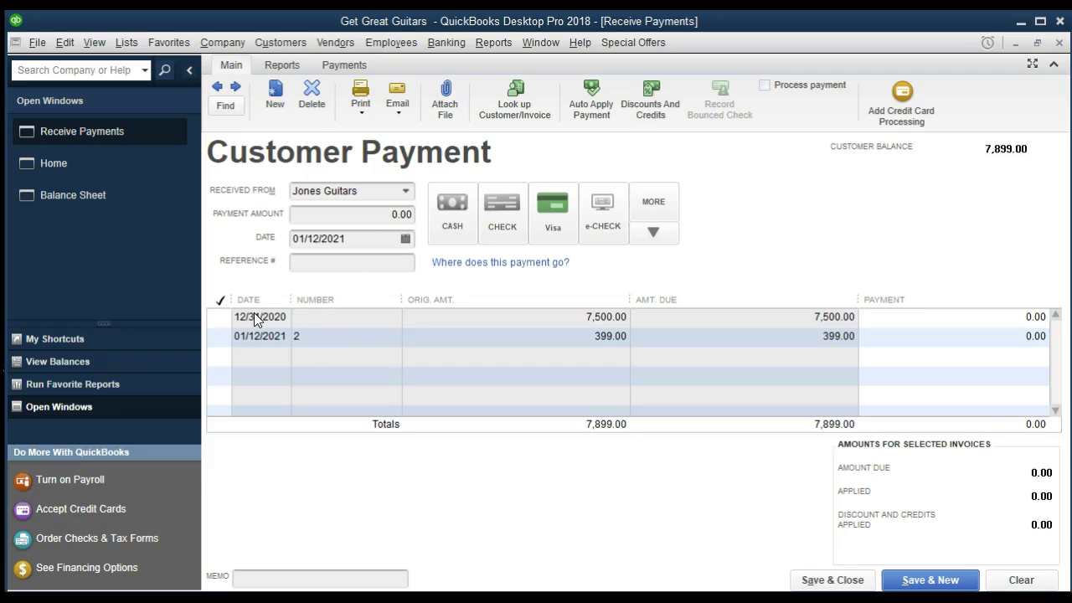
click(222, 316)
click(222, 317)
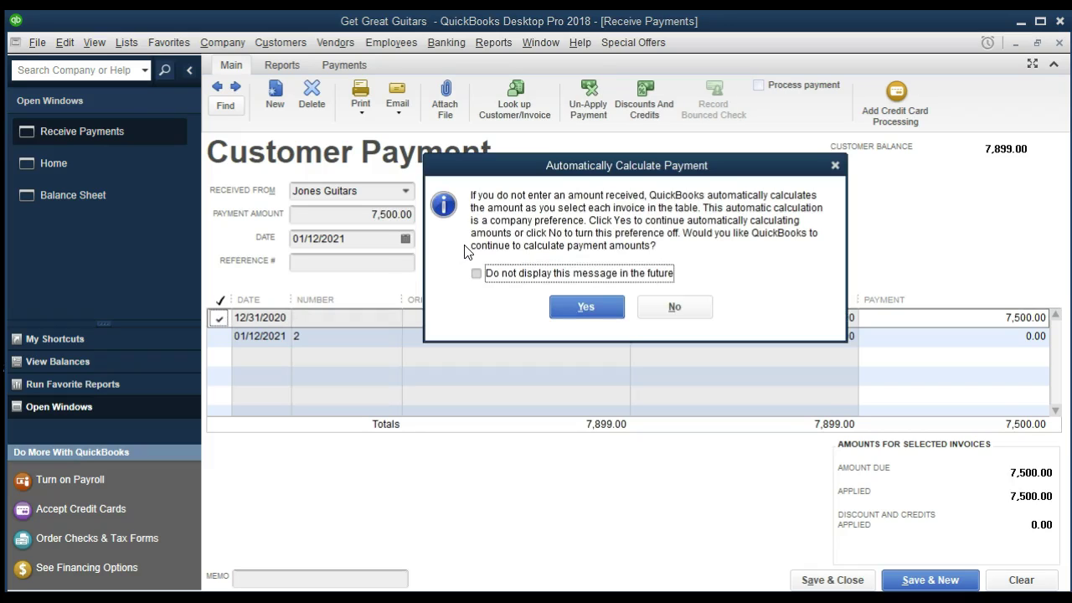
click(577, 307)
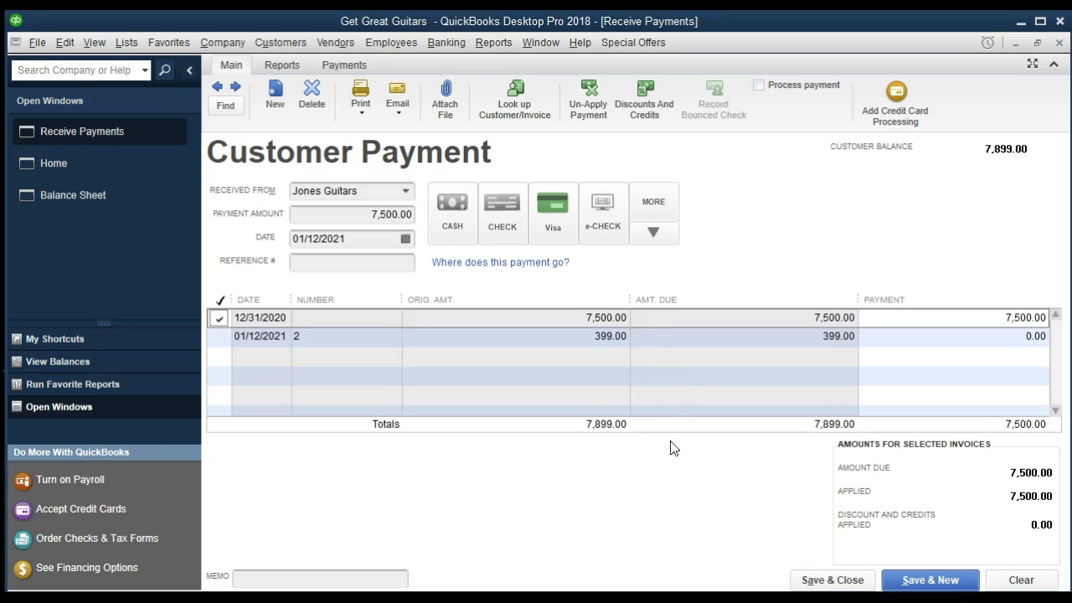
Save and close the Jones Guitars payment and review the current assets on the refreshed Balance Sheet.
click(862, 586)
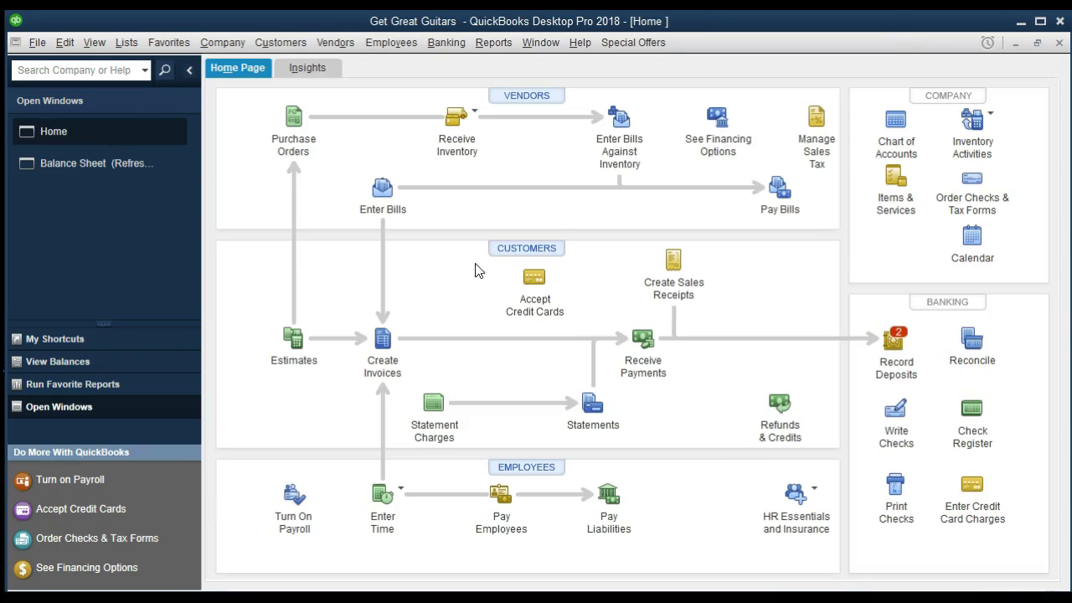
click(120, 176)
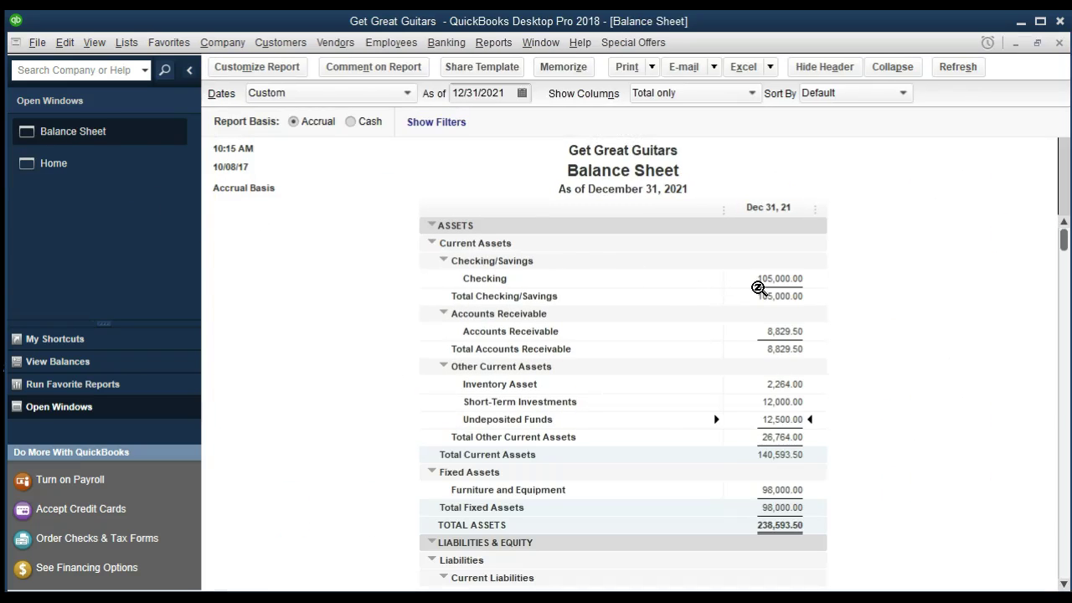
scroll(786, 366, down, 1)
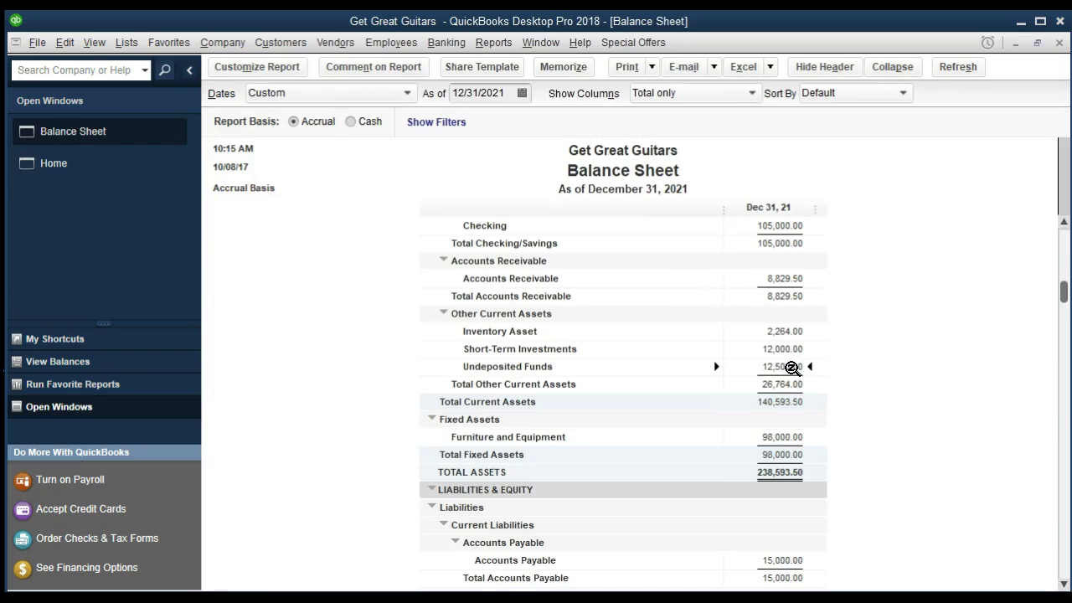
Examine the transactions behind Undeposited Funds on the Balance Sheet, inspect the Jones Guitars payment, and close both the payment and the detail report.
double_click(792, 367)
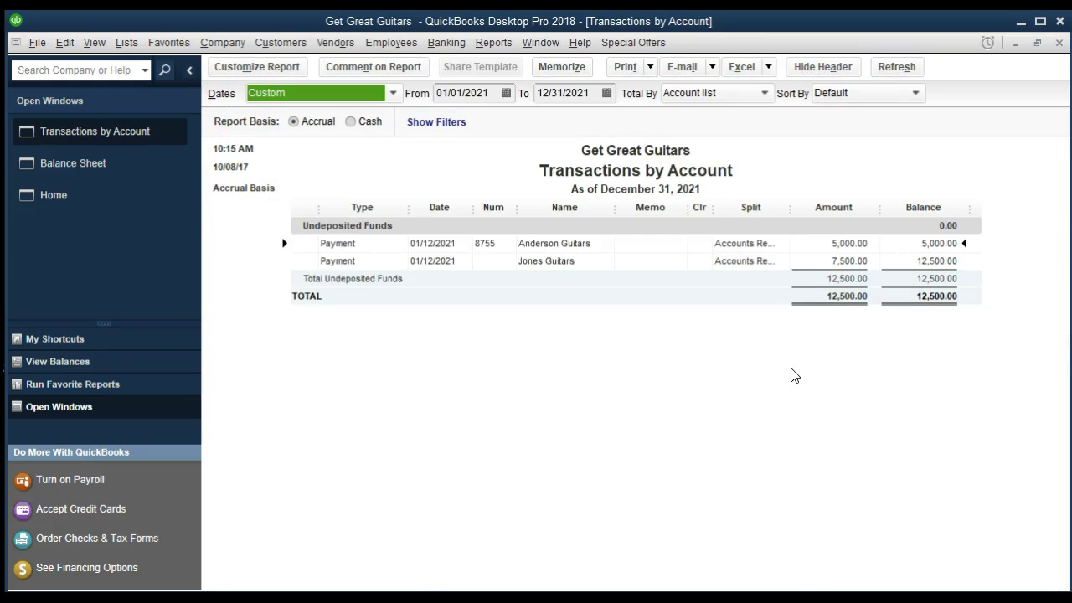
click(866, 265)
double_click(866, 265)
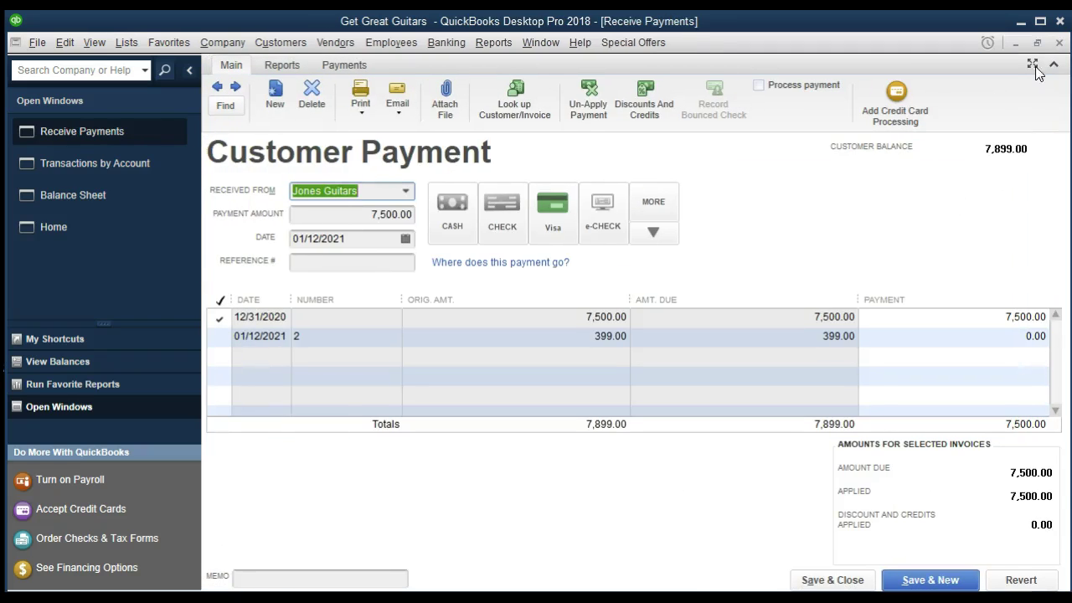
click(1059, 43)
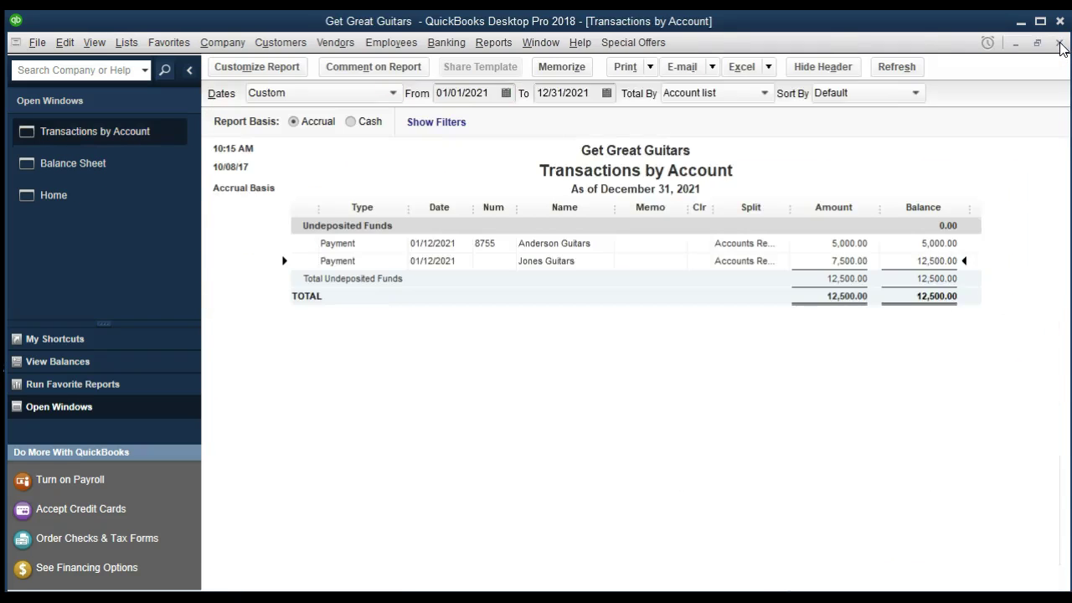
click(1059, 43)
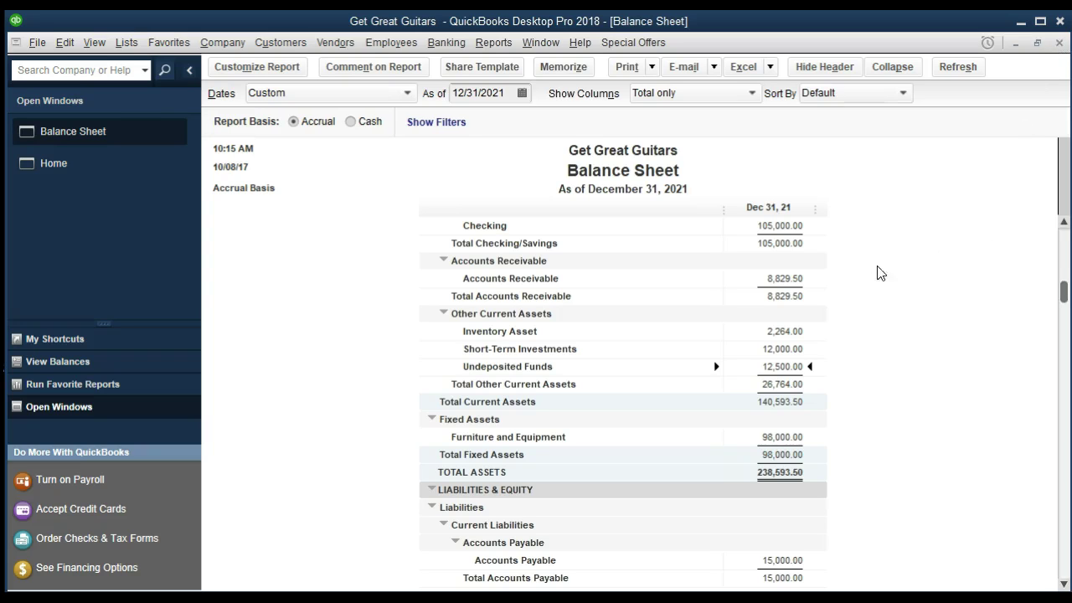
Examine the transactions behind Accounts Receivable, inspect the Jones Guitars payment from there, and return to the Balance Sheet.
double_click(786, 278)
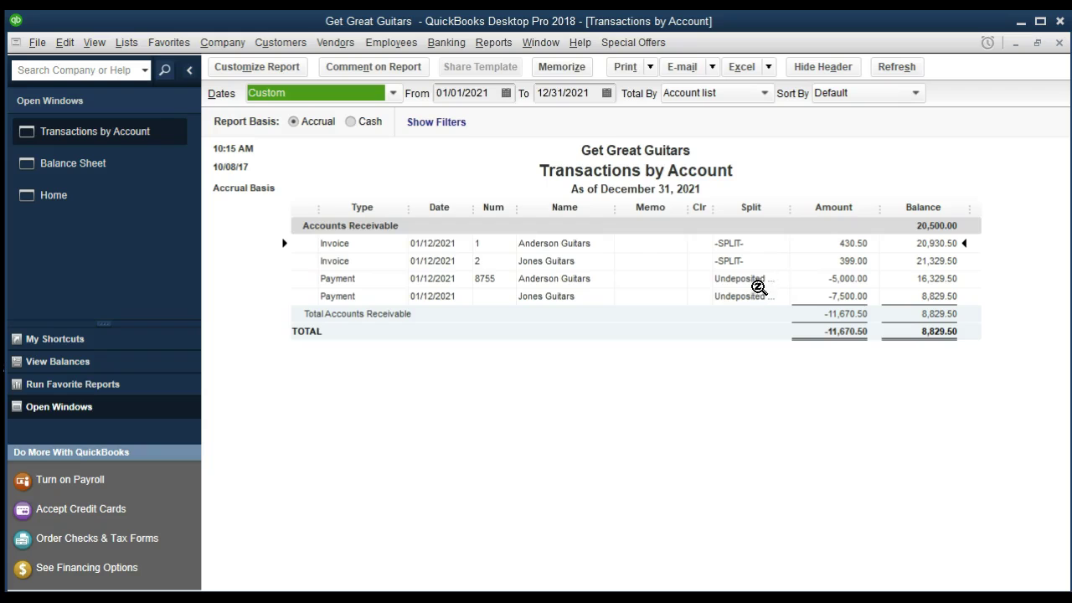
double_click(852, 298)
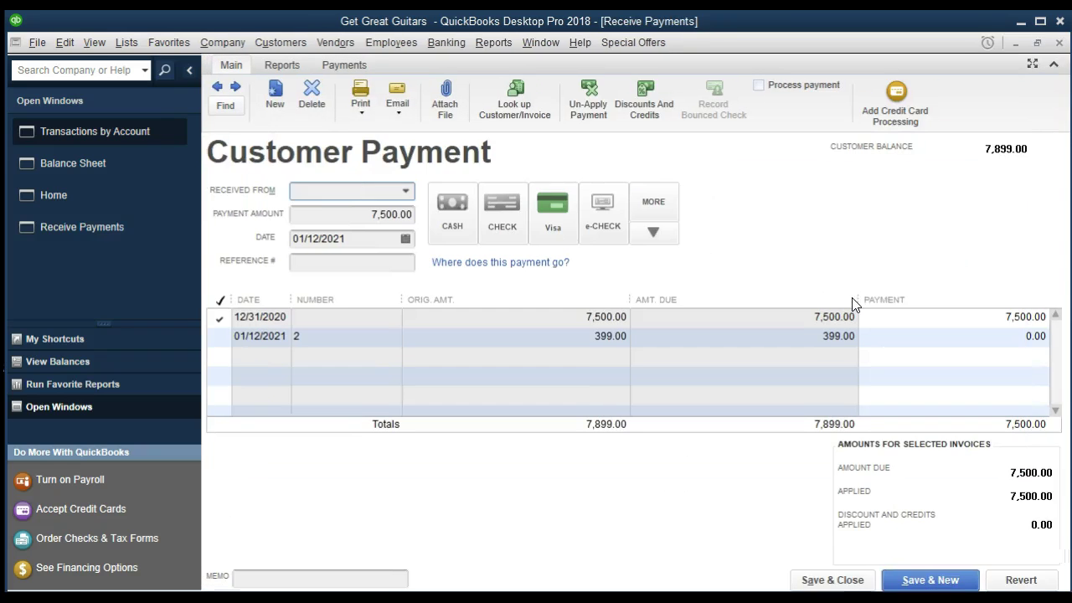
click(1059, 43)
click(1059, 43)
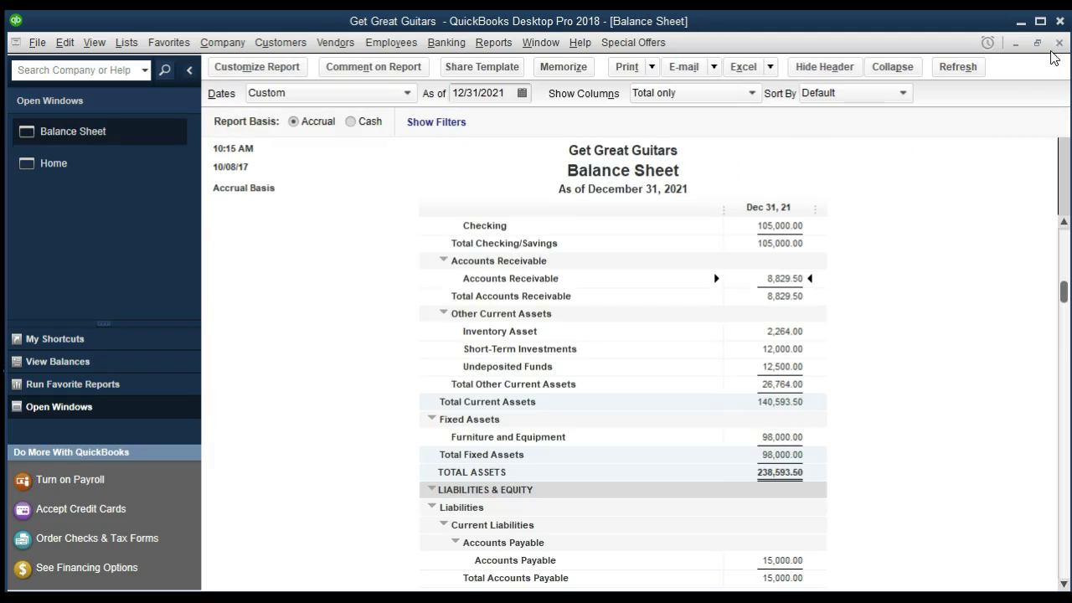
Review the liabilities and equity sections of the Balance Sheet and return to its current assets.
scroll(912, 411, down, 5)
scroll(913, 416, down, 1)
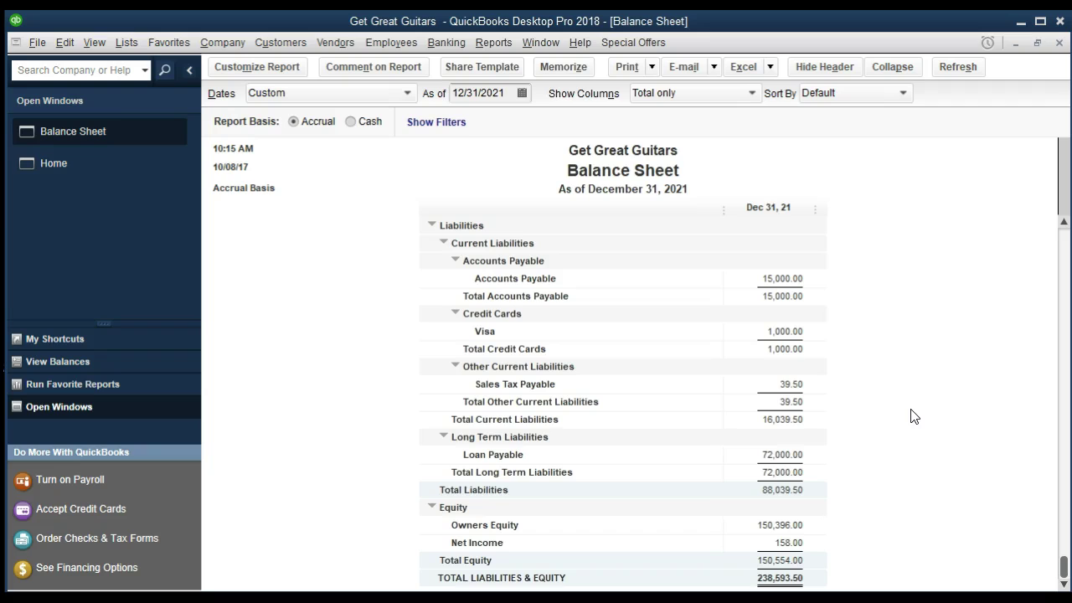
scroll(914, 416, up, 1)
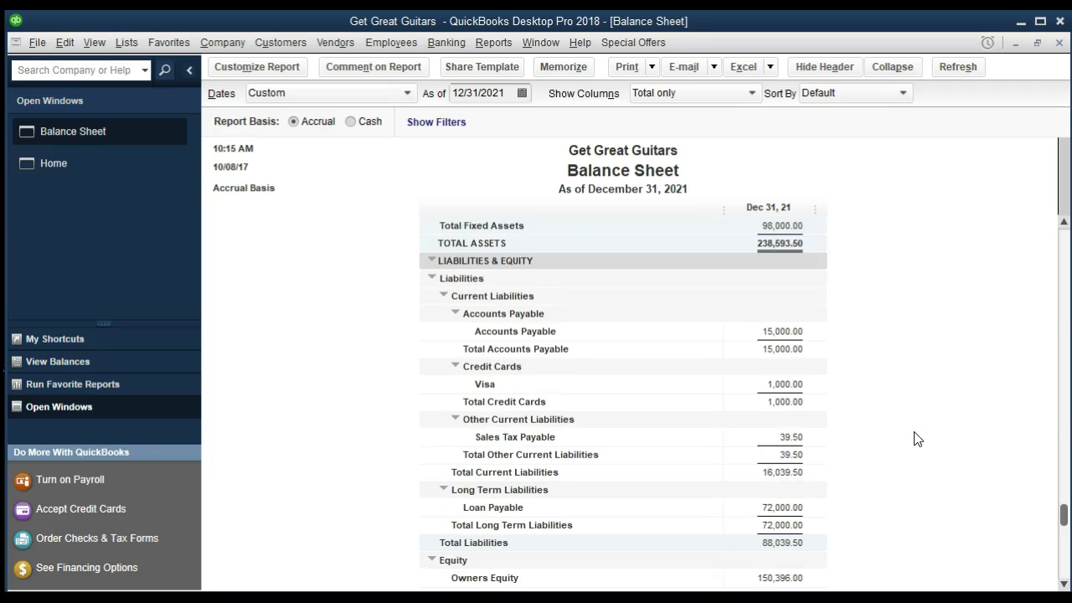
scroll(917, 436, up, 4)
scroll(917, 439, up, 2)
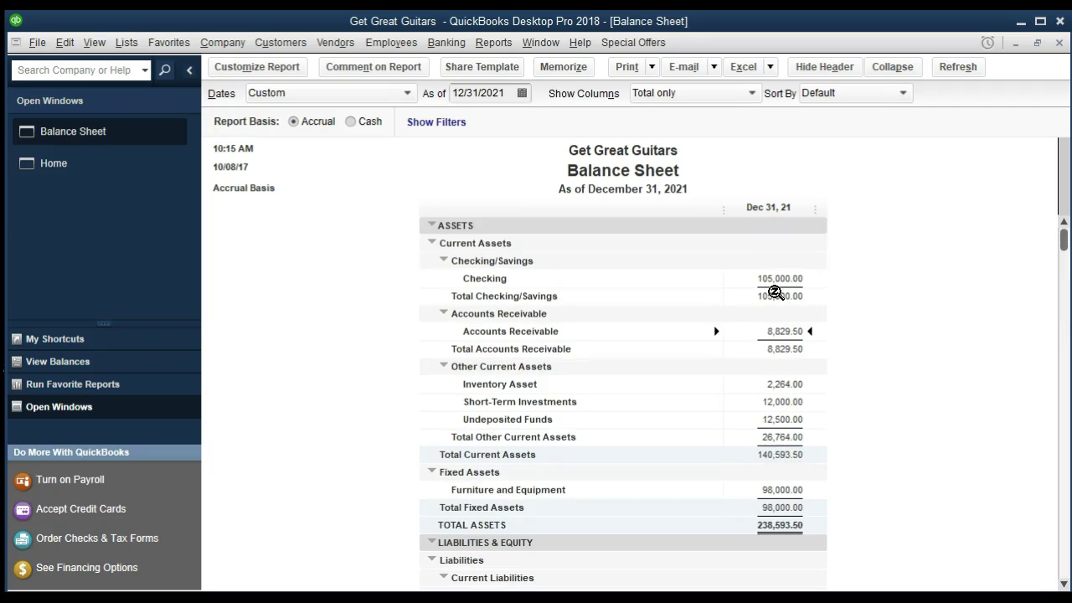
Run the Customer Balance Detail report and inspect the payment listed under Jones Guitars.
click(494, 43)
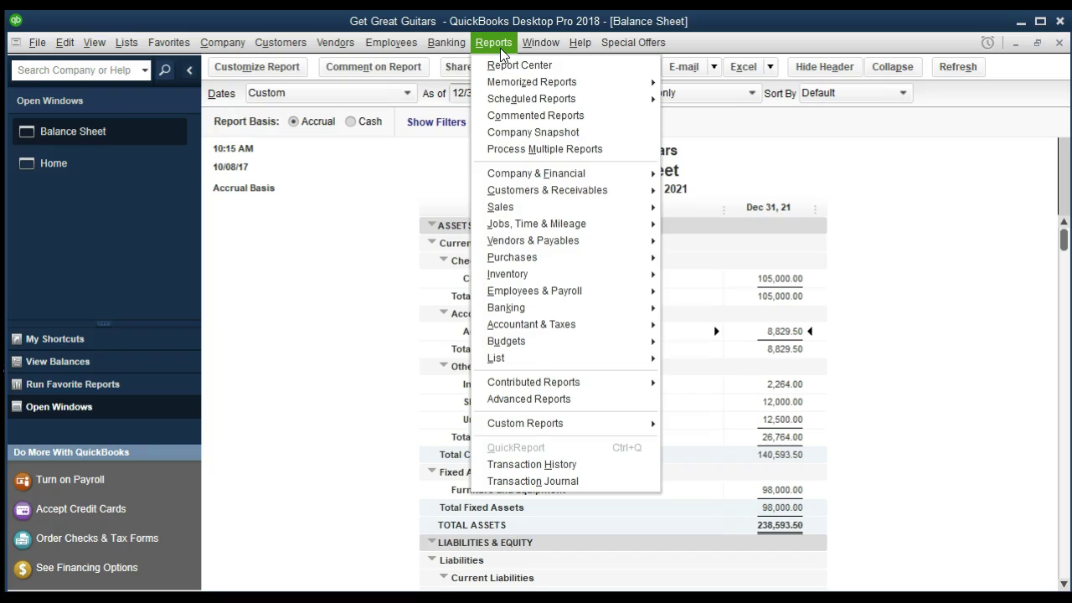
mouse_move(543, 193)
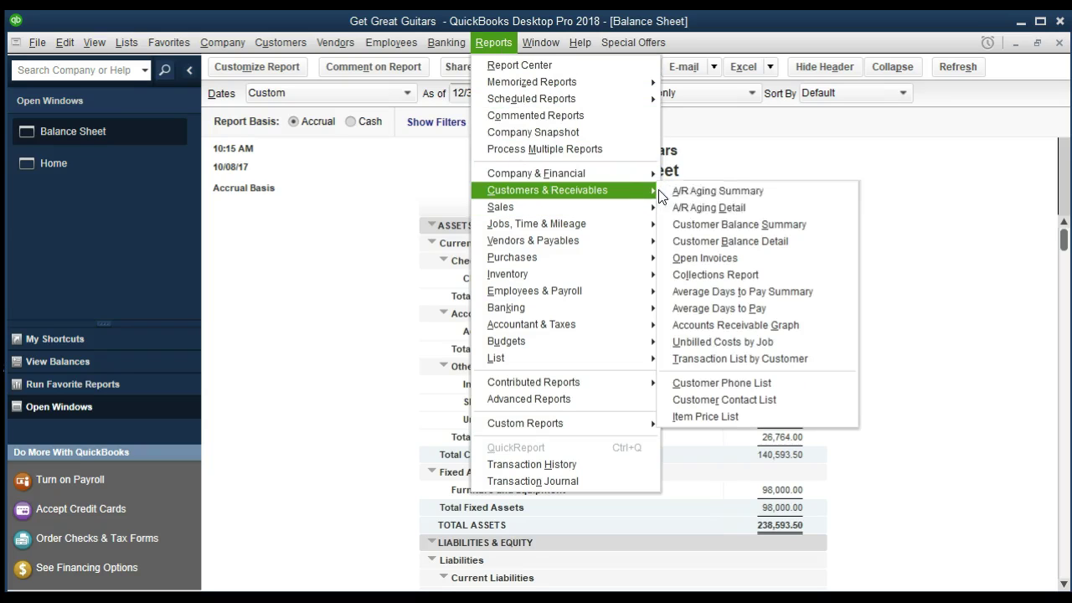
click(802, 251)
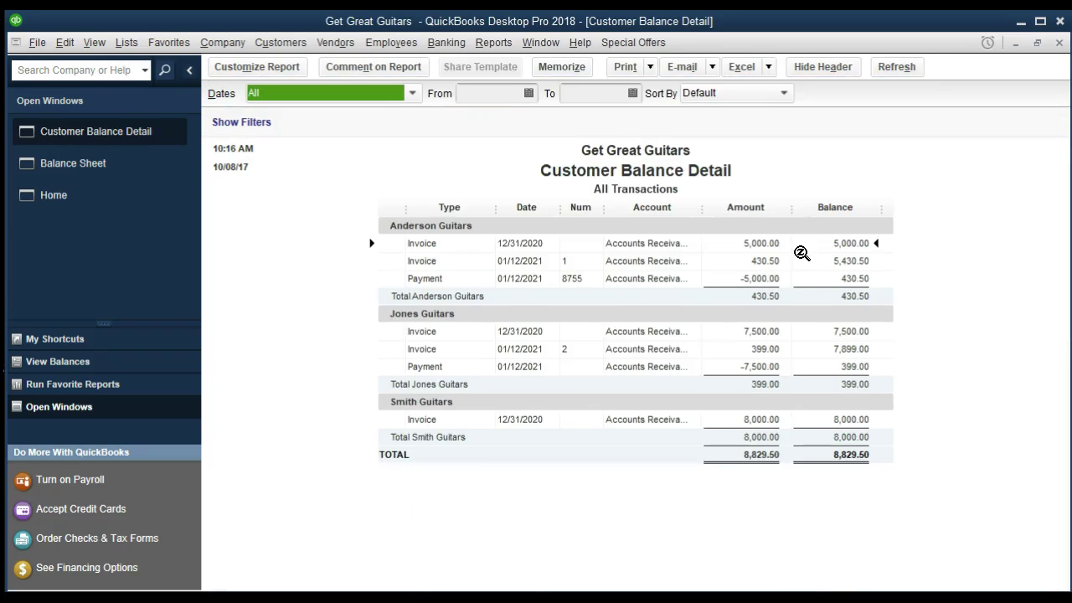
click(771, 366)
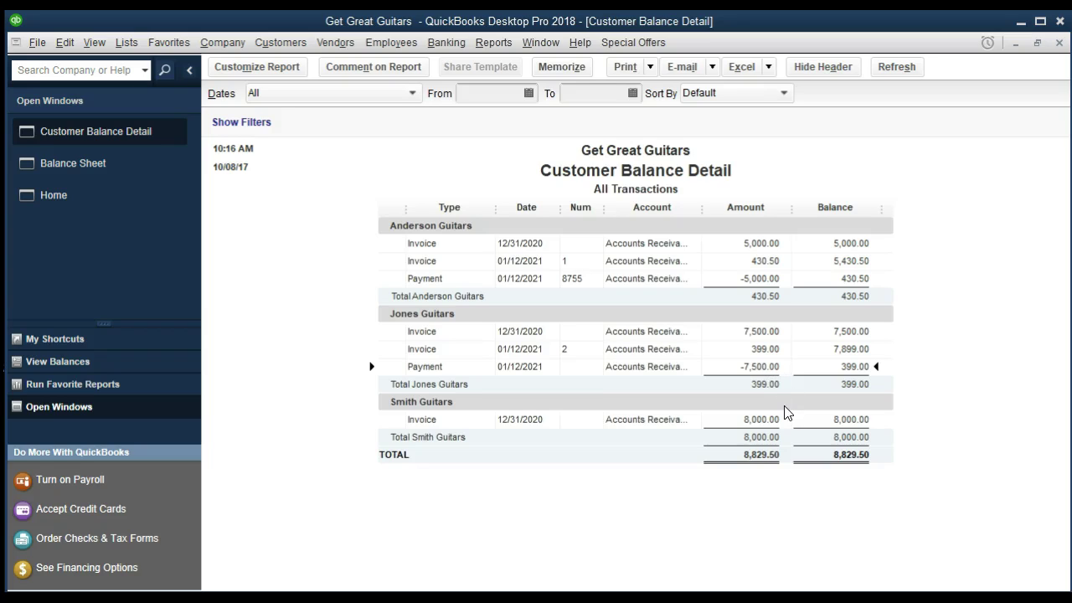
double_click(760, 366)
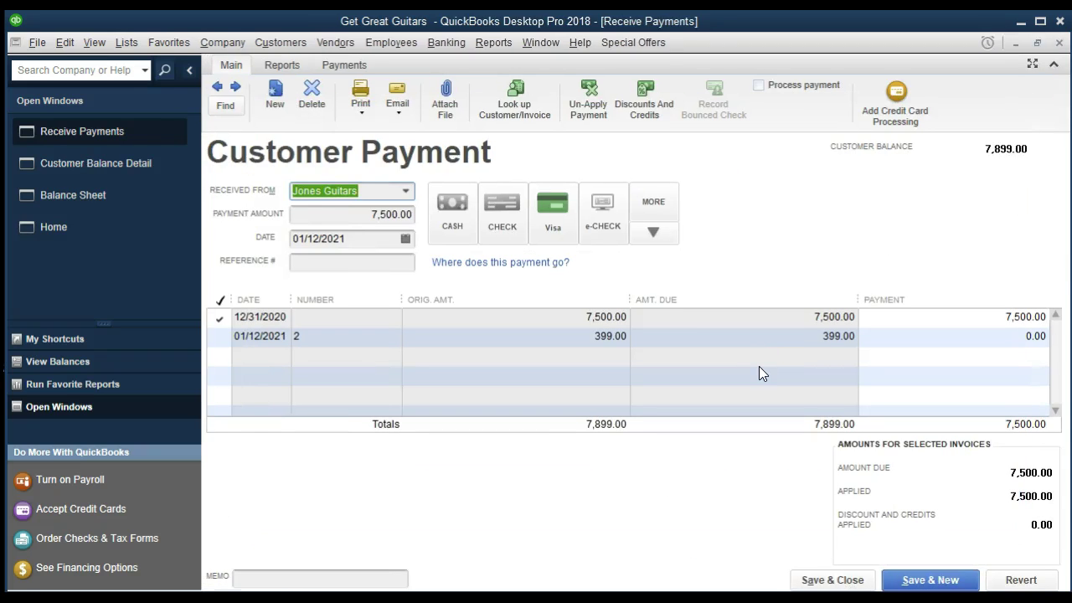
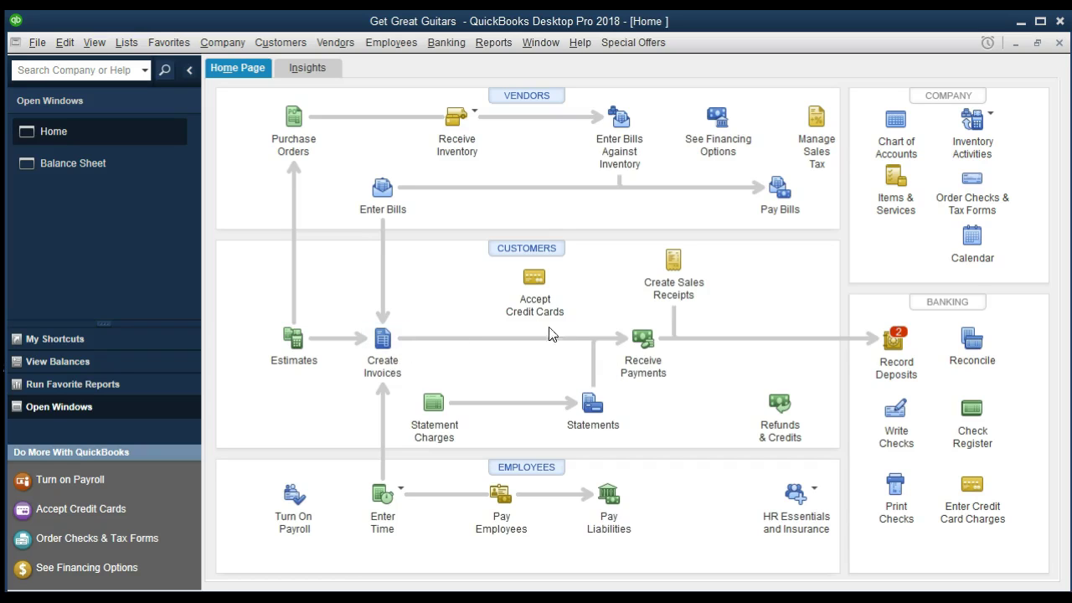
Start a new received customer payment with Smith Guitars as the paying customer.
click(640, 339)
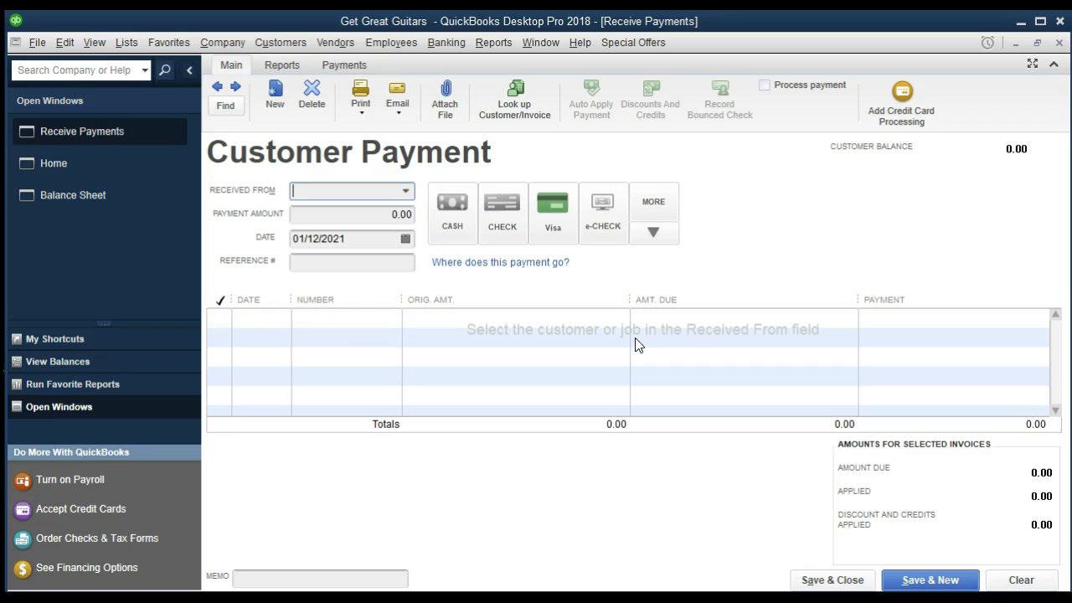
click(407, 192)
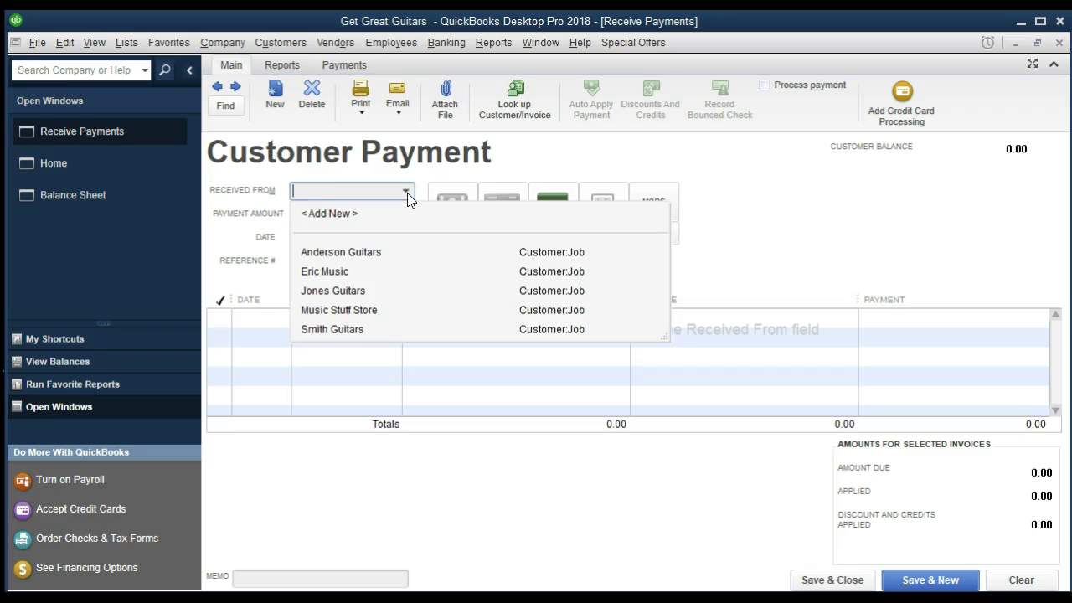
click(333, 330)
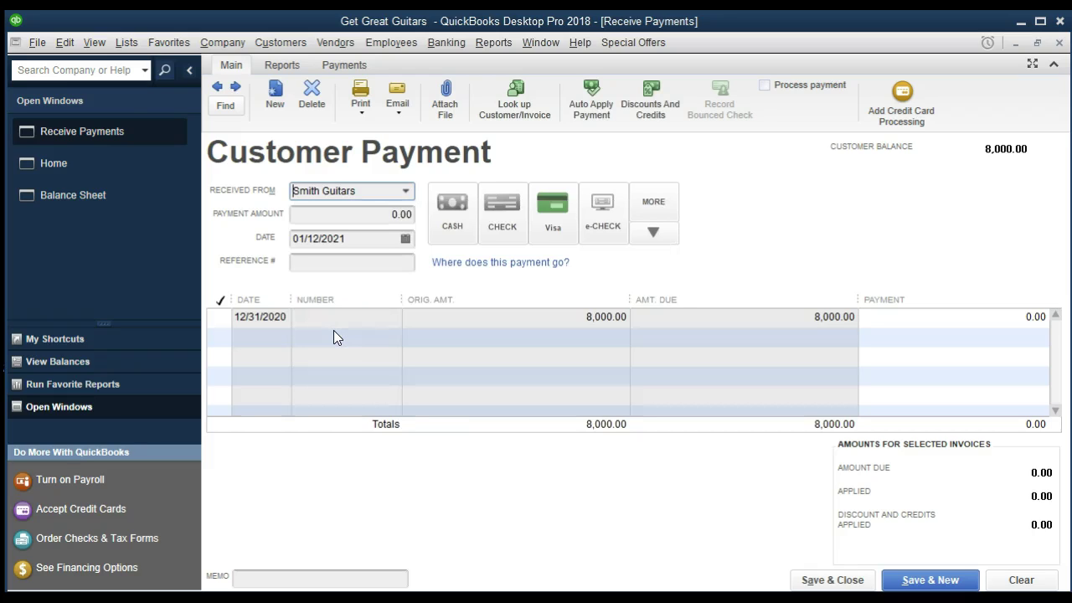
key(Tab)
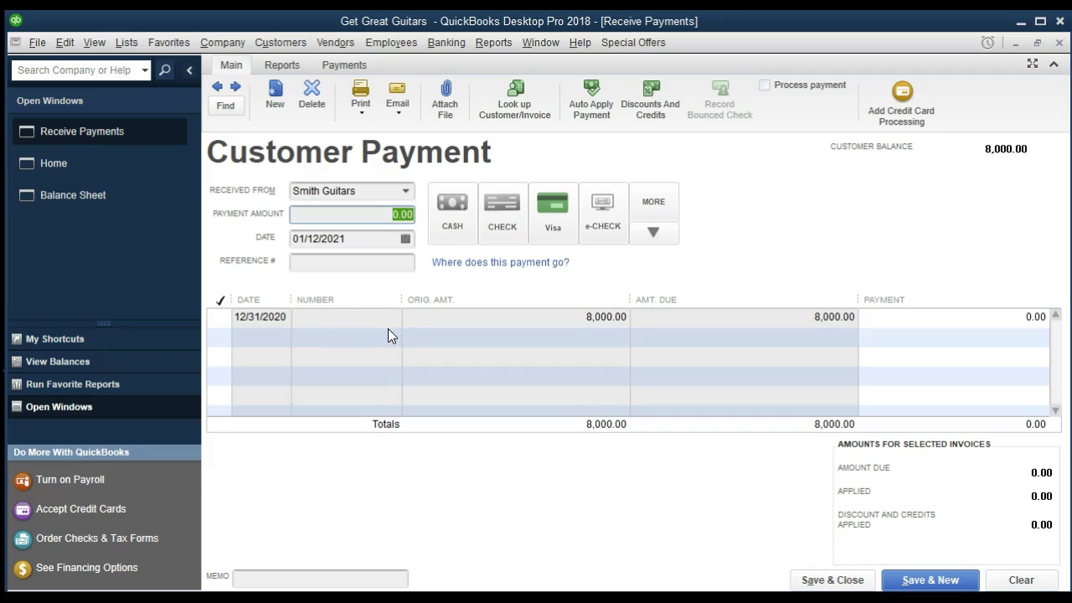
Apply the payment to the 12/31/2020 invoice for 8,000.00, keep automatic calculation on, and save and close the payment.
click(224, 319)
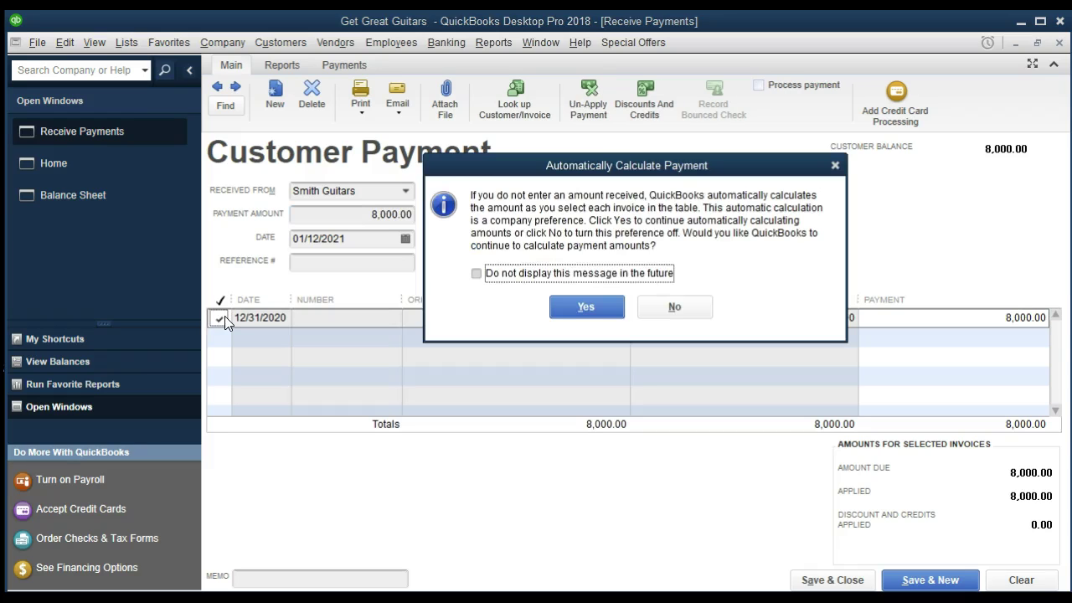
click(569, 310)
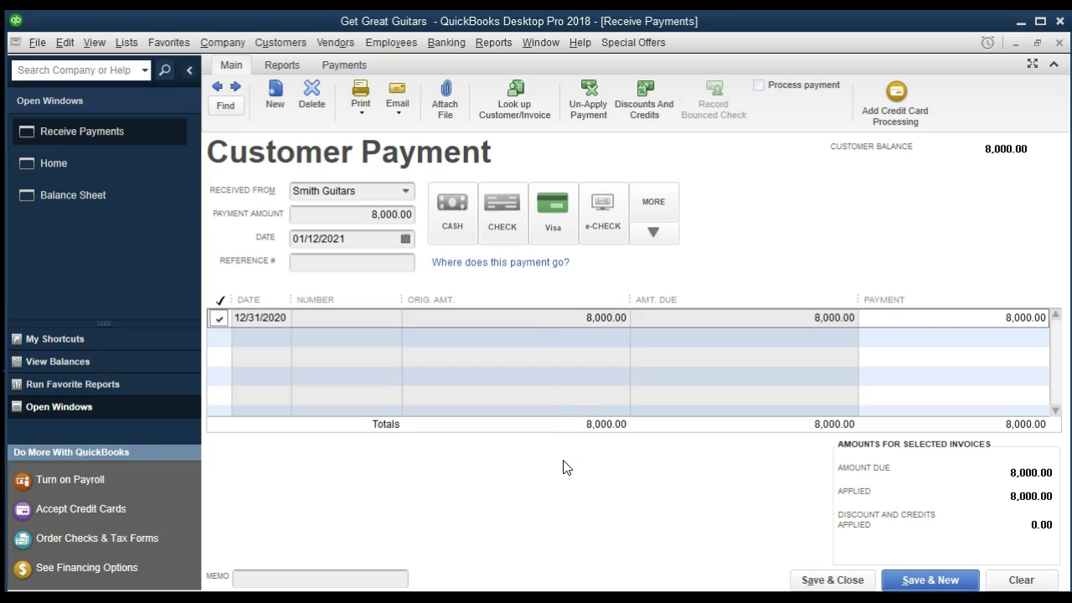
click(820, 581)
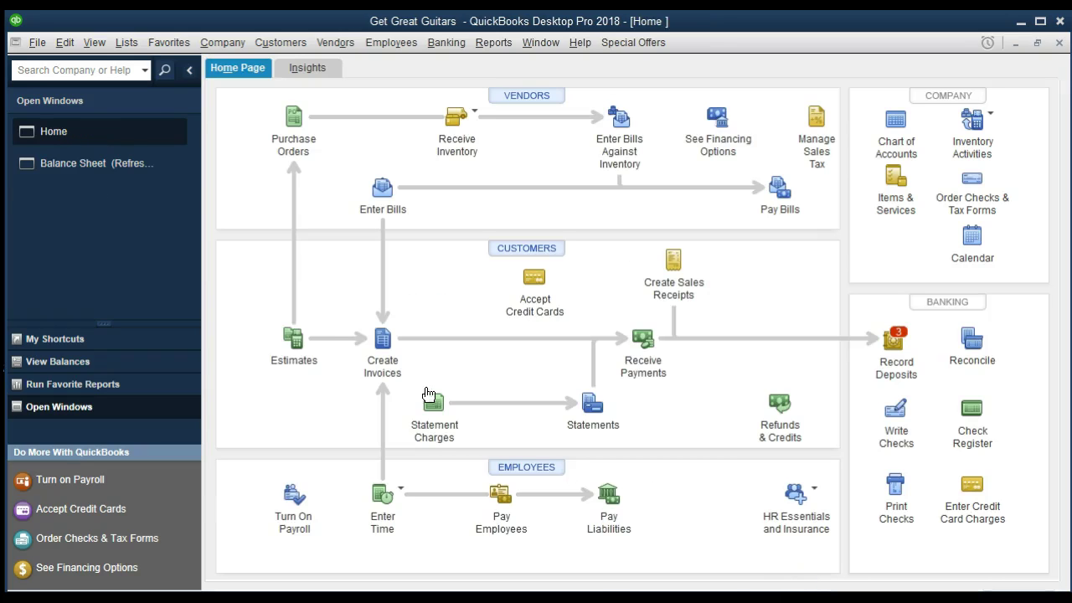
Return to the Balance Sheet and examine the transactions behind Accounts Receivable and Undeposited Funds, closing each detail report.
click(144, 168)
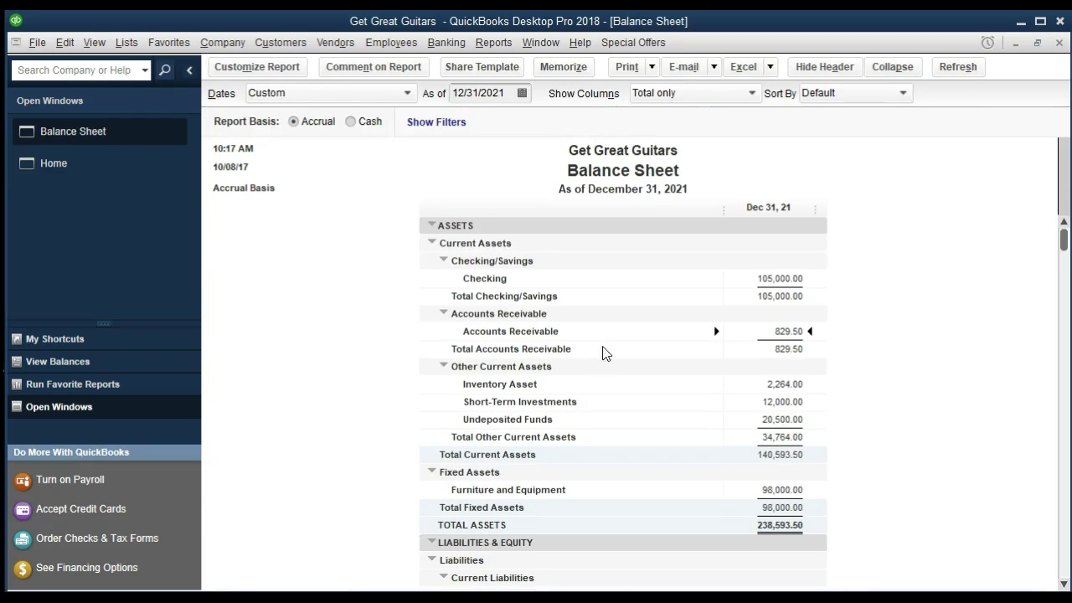
double_click(791, 332)
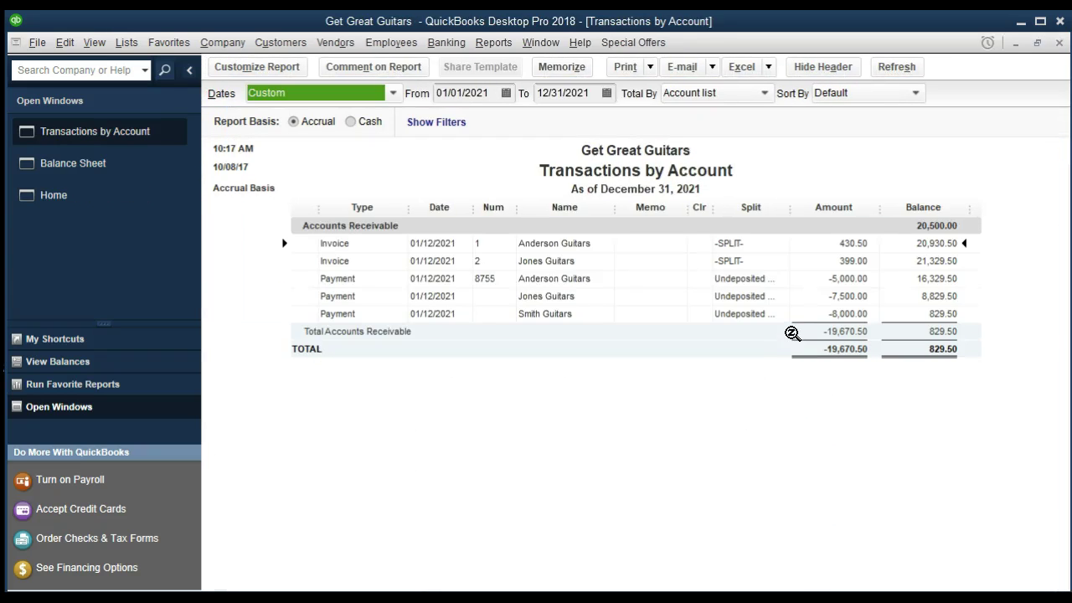
click(836, 315)
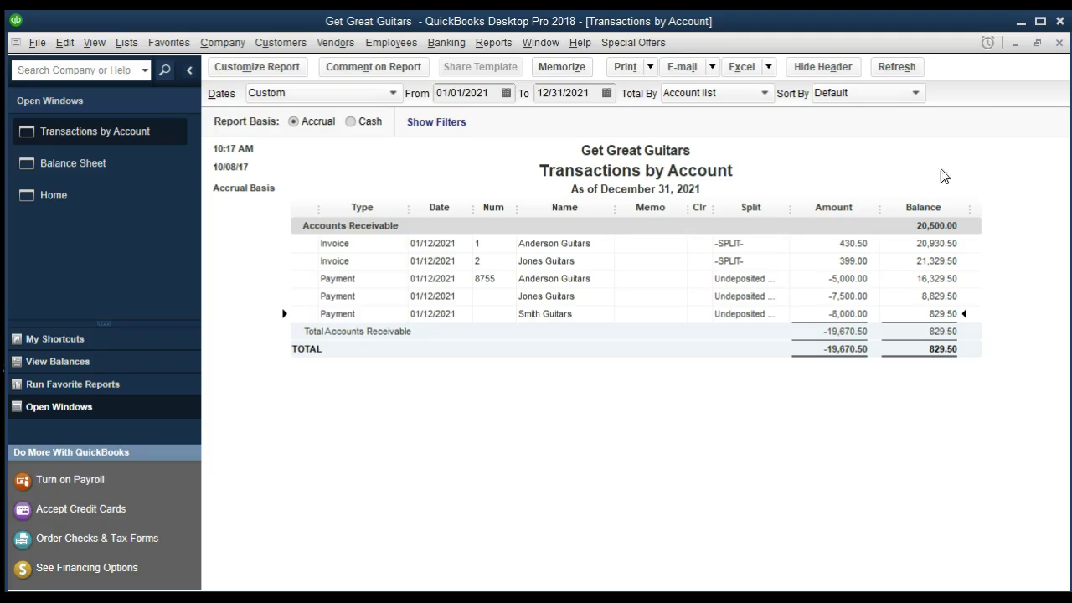
click(1059, 43)
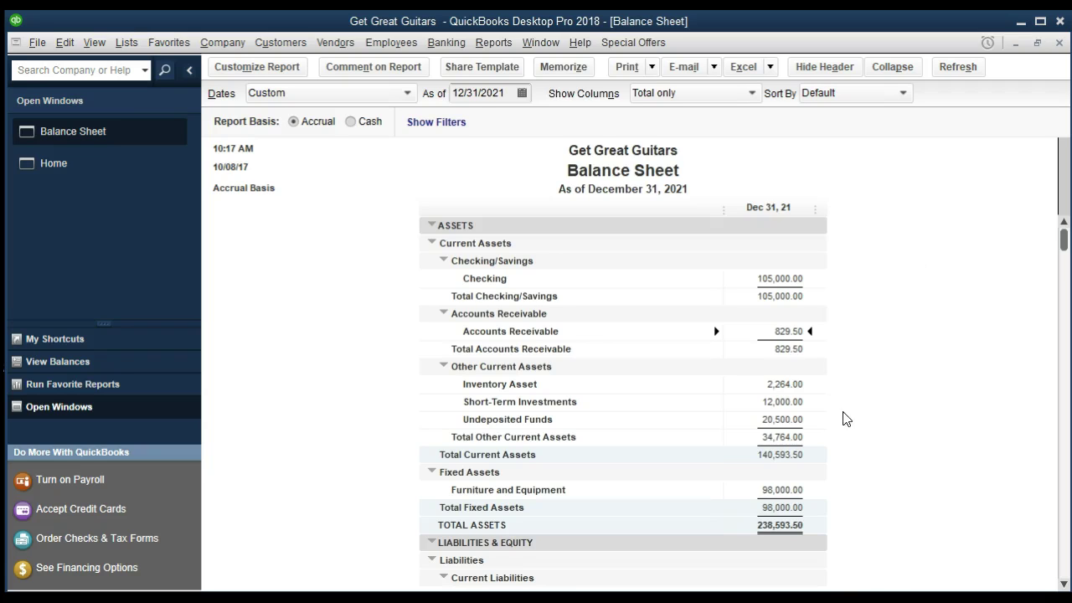
double_click(784, 420)
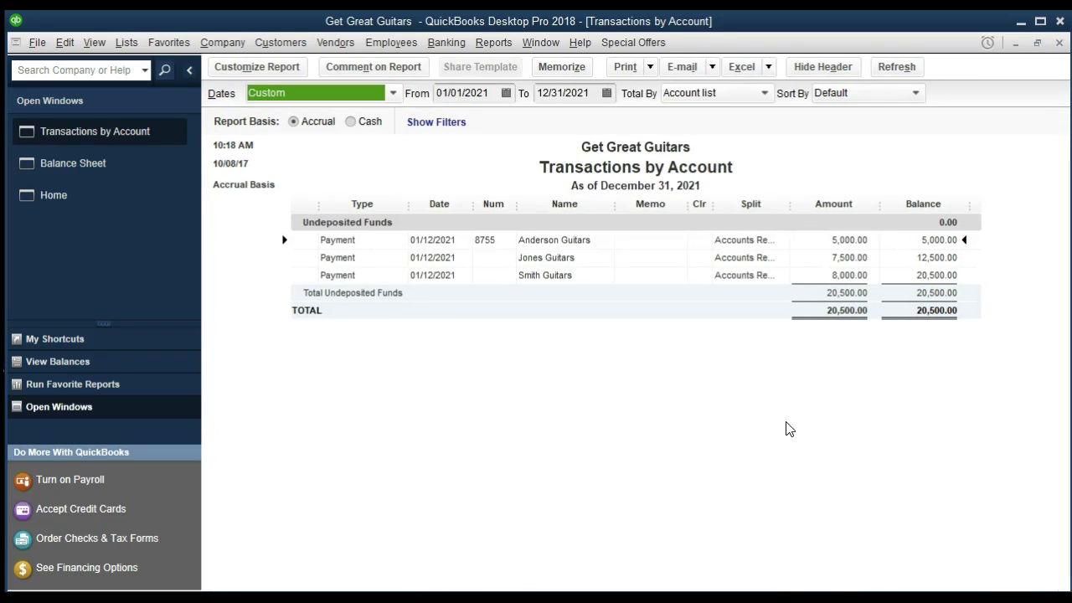
click(1059, 43)
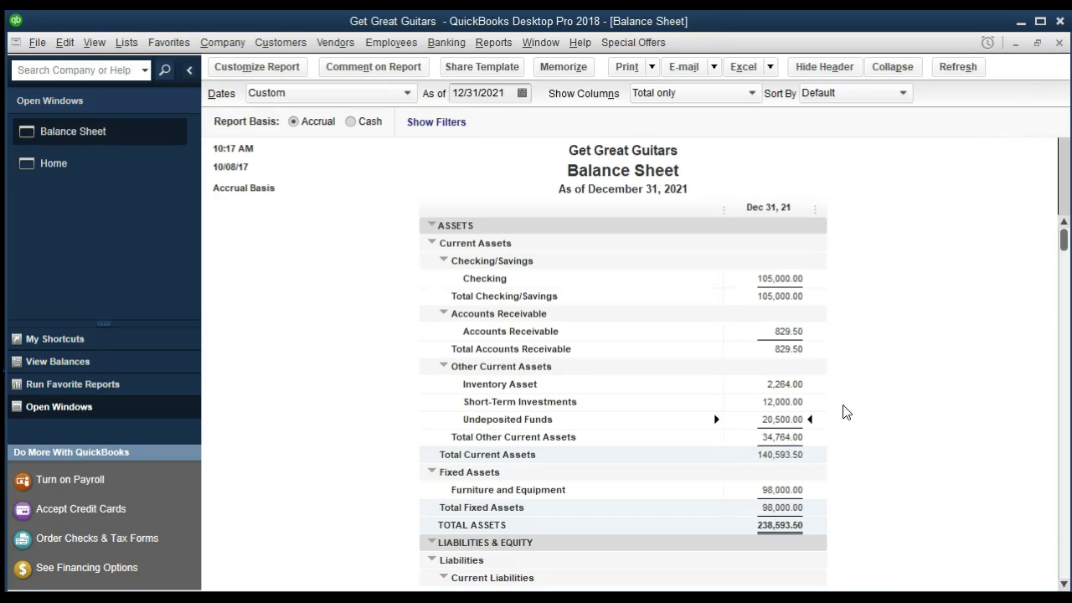